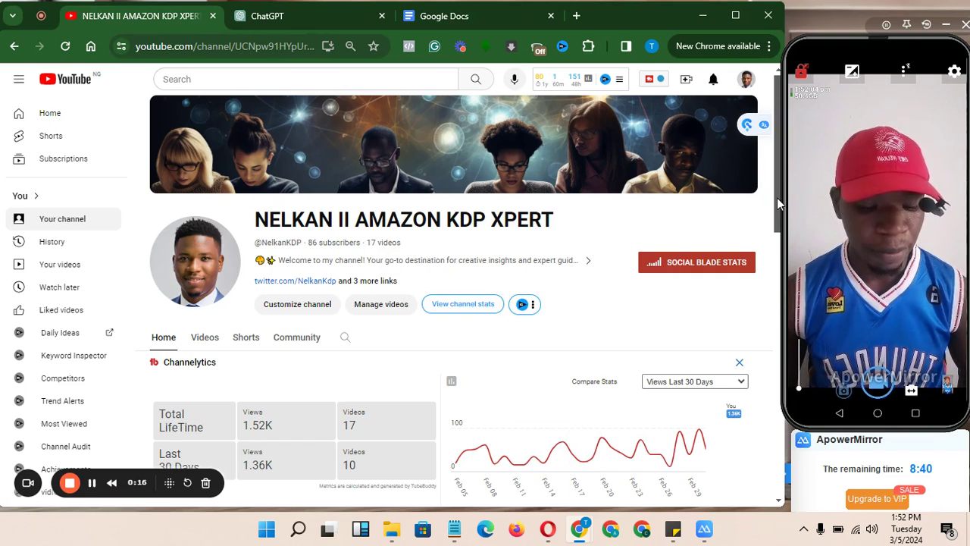
Open the channel's video on translating books and publishing them on Amazon KDP, and pause its playback
{"action": "left_click_drag", "start_coordinate": [777, 197], "coordinate": [785, 323]}
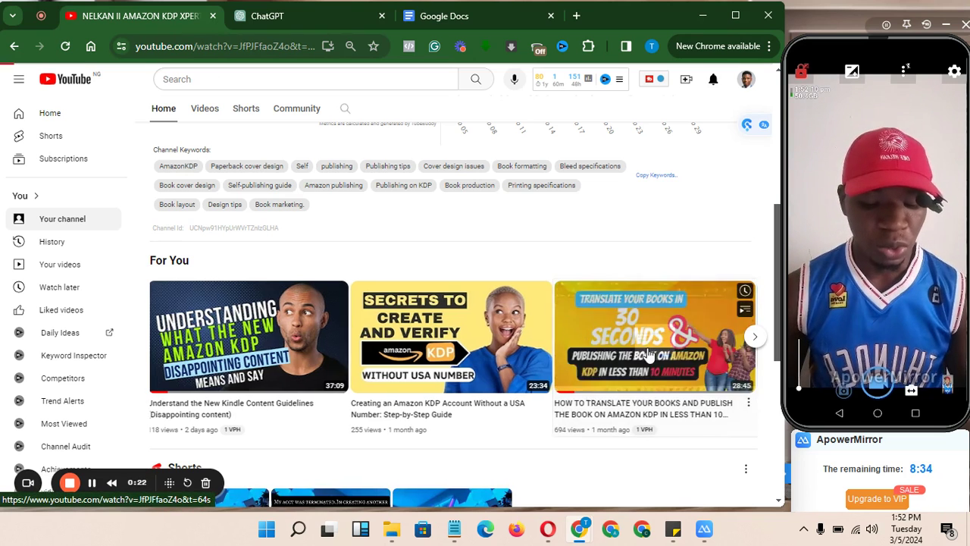
{"action": "left_click", "coordinate": [648, 353]}
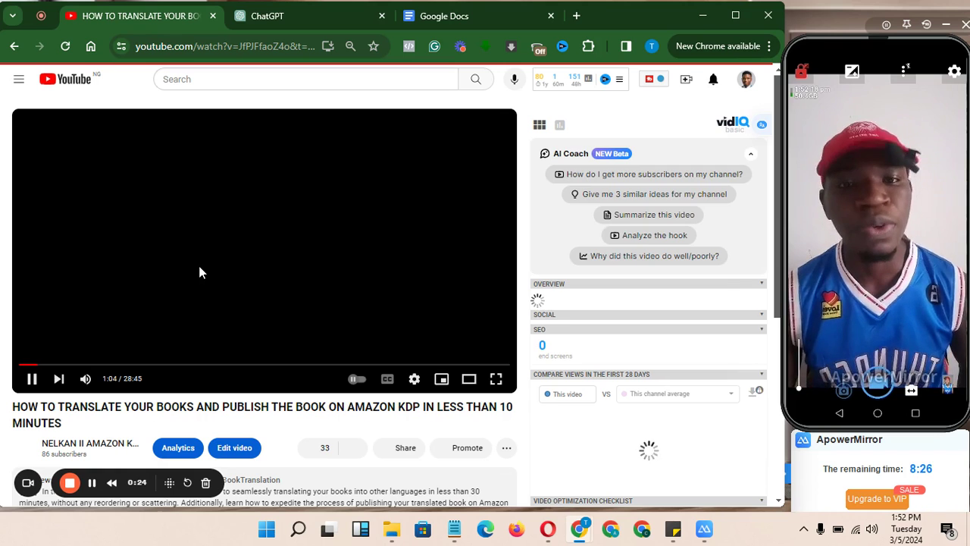
{"action": "left_click", "coordinate": [31, 380]}
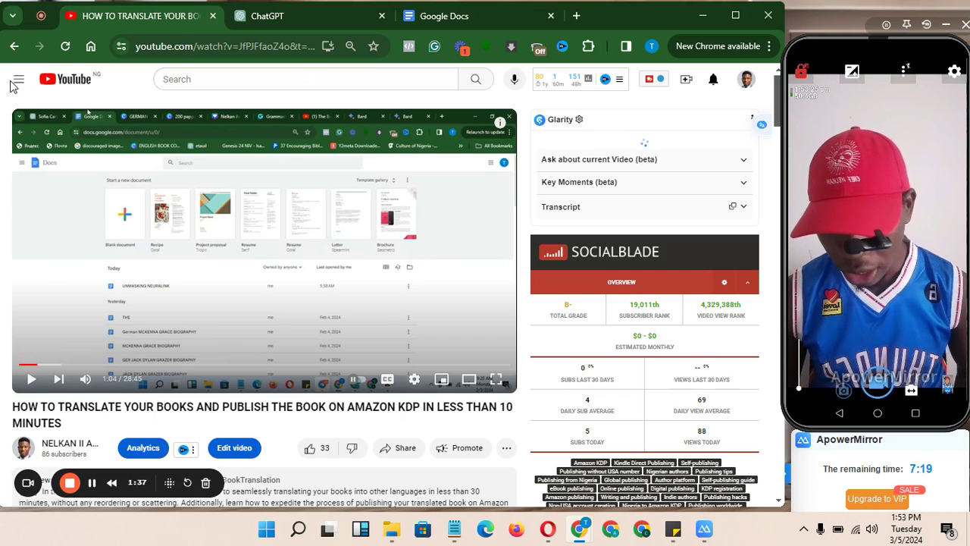
Return to the YouTube home page and close the YouTube tab
{"action": "left_click", "coordinate": [76, 76]}
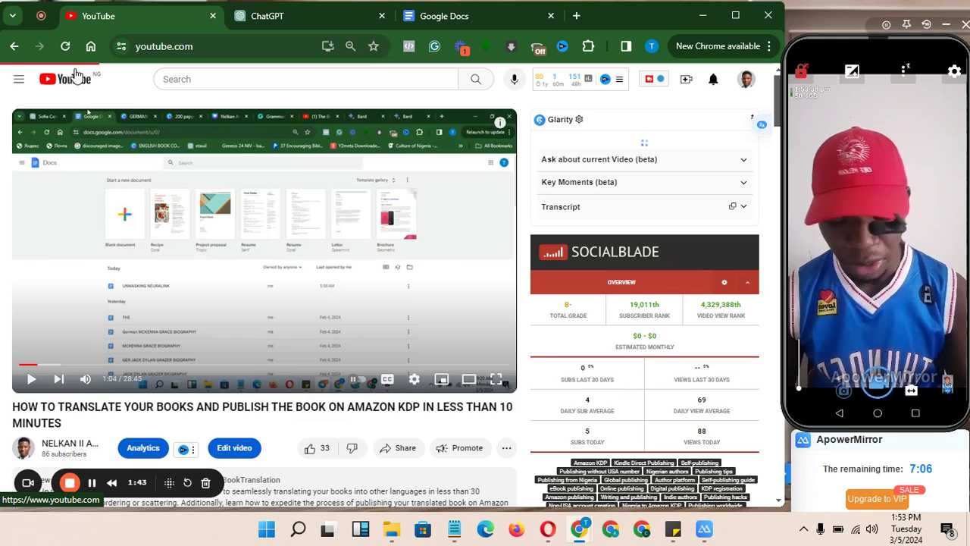
{"action": "left_click", "coordinate": [76, 76]}
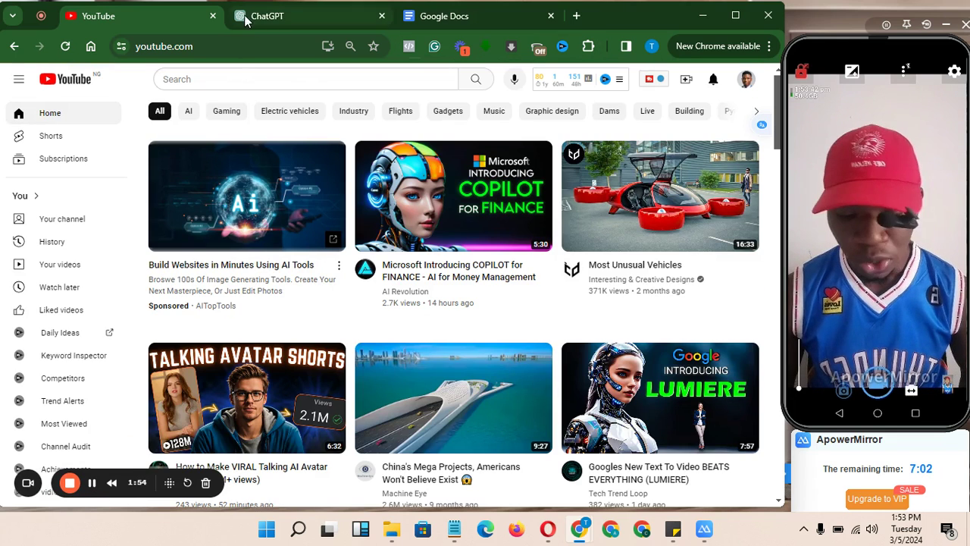
{"action": "left_click", "coordinate": [213, 16]}
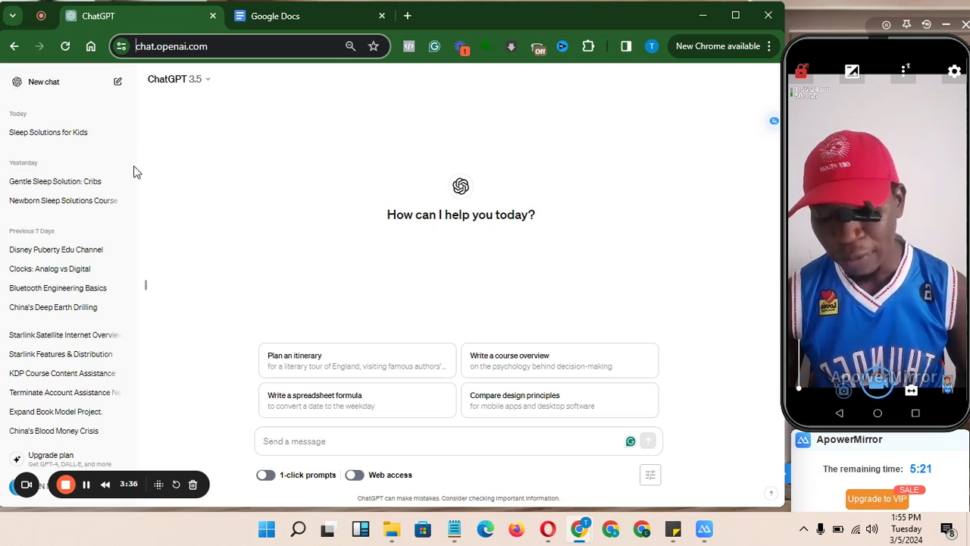
{"action": "left_click_drag", "start_coordinate": [132, 158], "coordinate": [132, 381]}
{"action": "left_click", "coordinate": [135, 271]}
{"action": "scroll", "coordinate": [121, 459], "scroll_direction": "down", "scroll_amount": 3}
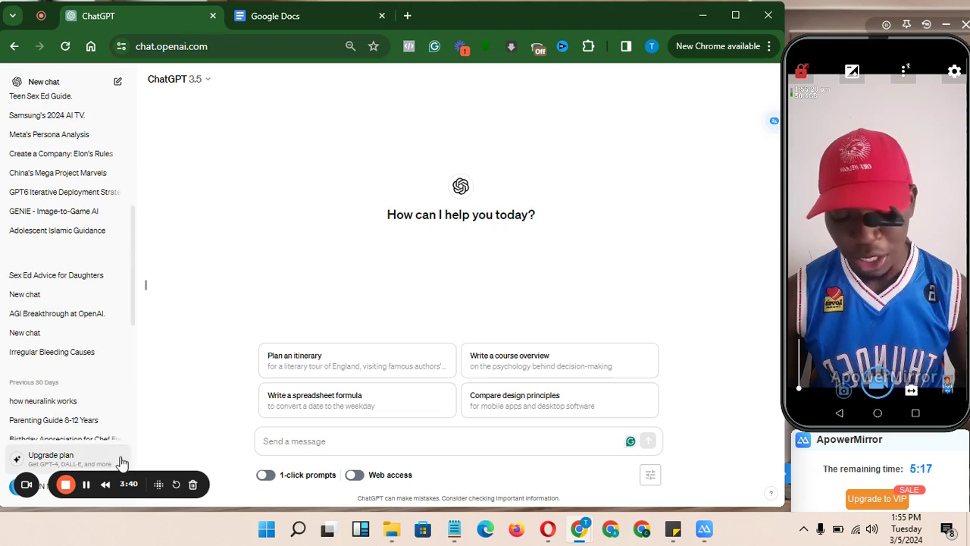
{"action": "left_click_drag", "start_coordinate": [135, 305], "coordinate": [130, 409]}
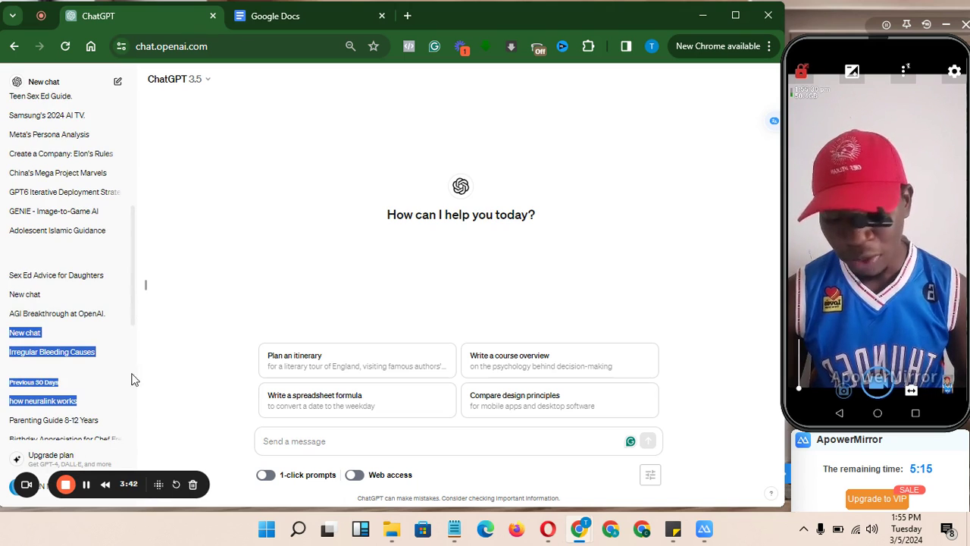
{"action": "left_click_drag", "start_coordinate": [136, 284], "coordinate": [137, 103]}
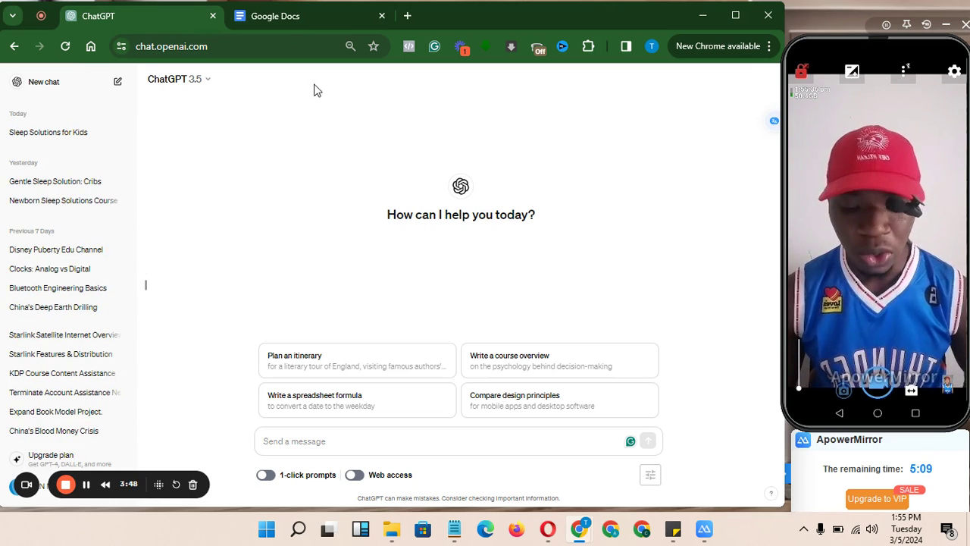
Switch to Google Docs, search for "adhd" and open the document "The Complete Guide to Supporting Children with ADHD"
{"action": "left_click", "coordinate": [283, 19]}
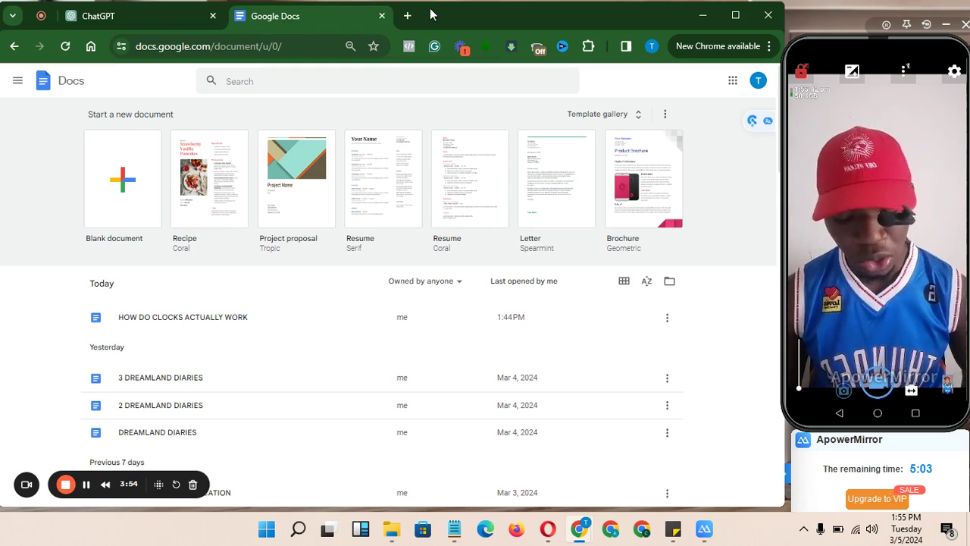
{"action": "left_click", "coordinate": [354, 79]}
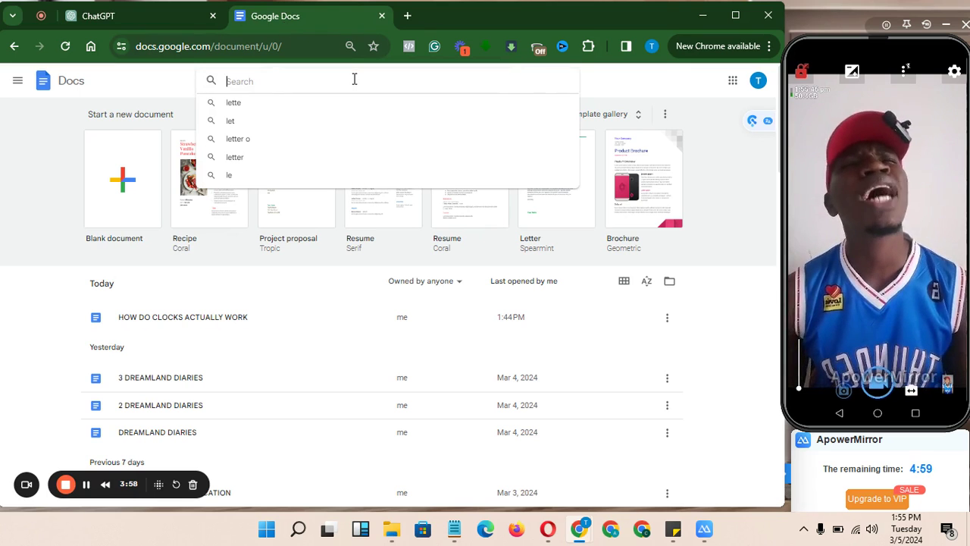
{"action": "type", "text": "adhd"}
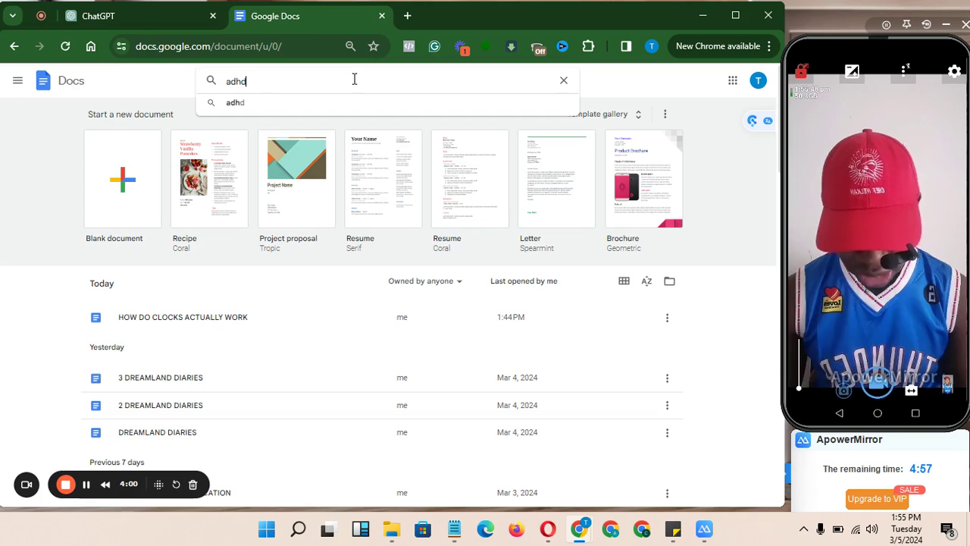
{"action": "key", "text": "Return"}
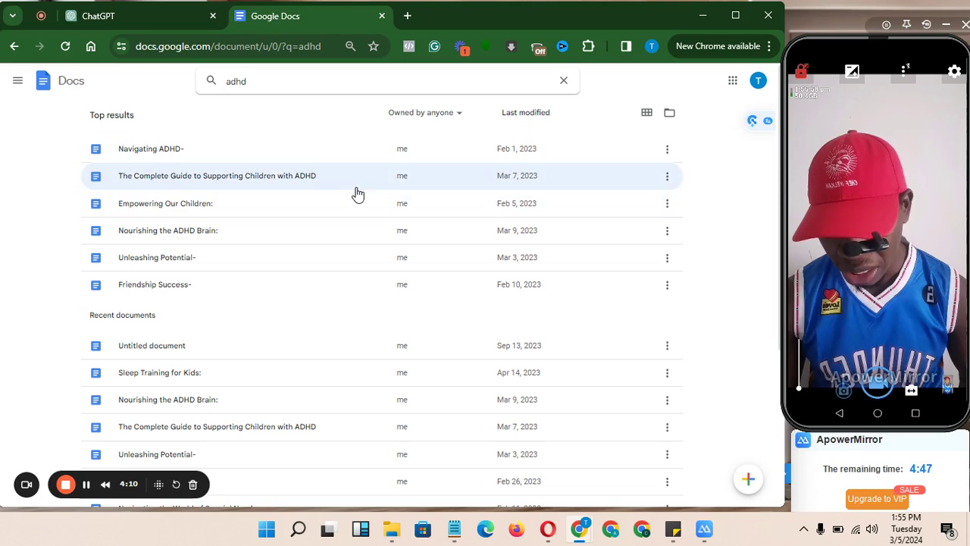
{"action": "left_click", "coordinate": [244, 180]}
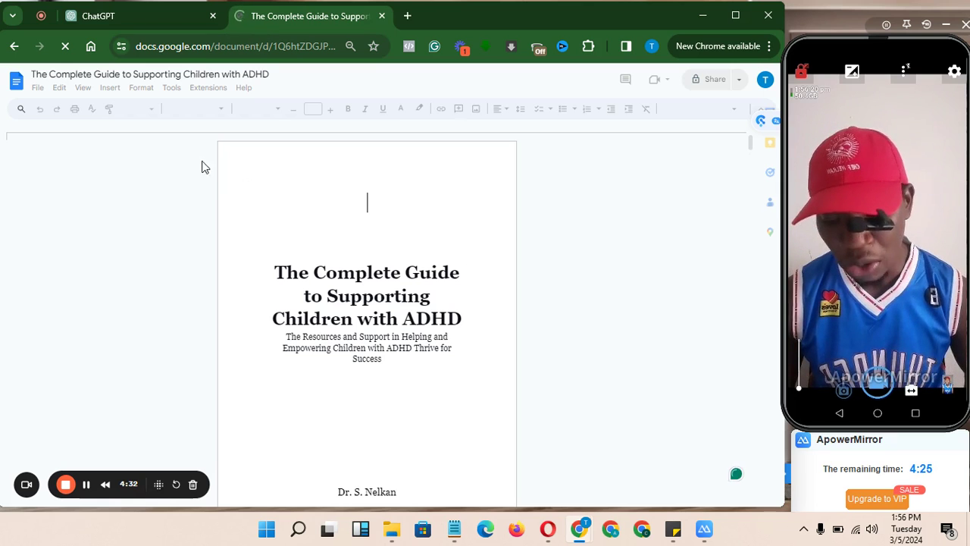
Make a copy of the document in My Drive under the suggested name and close the original document's tab
{"action": "left_click", "coordinate": [37, 88]}
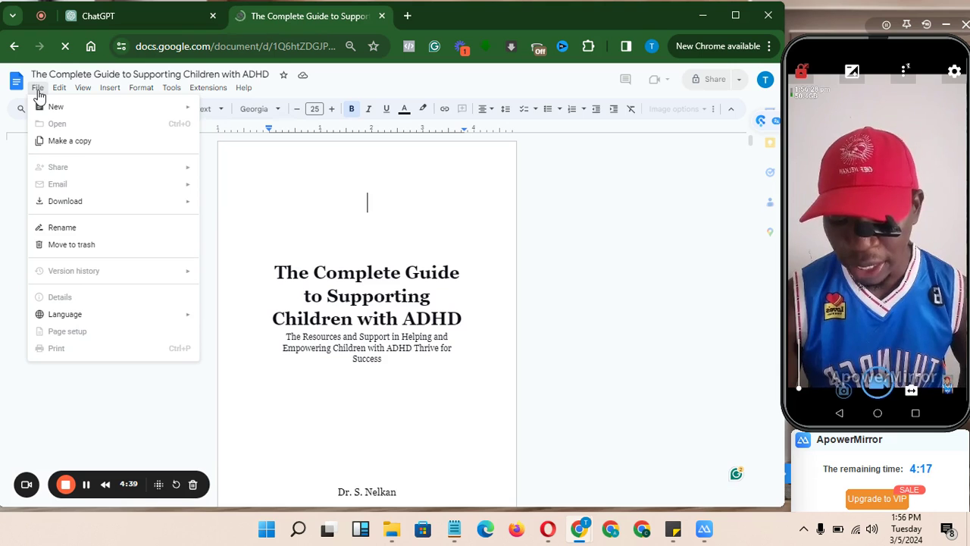
{"action": "left_click", "coordinate": [69, 145]}
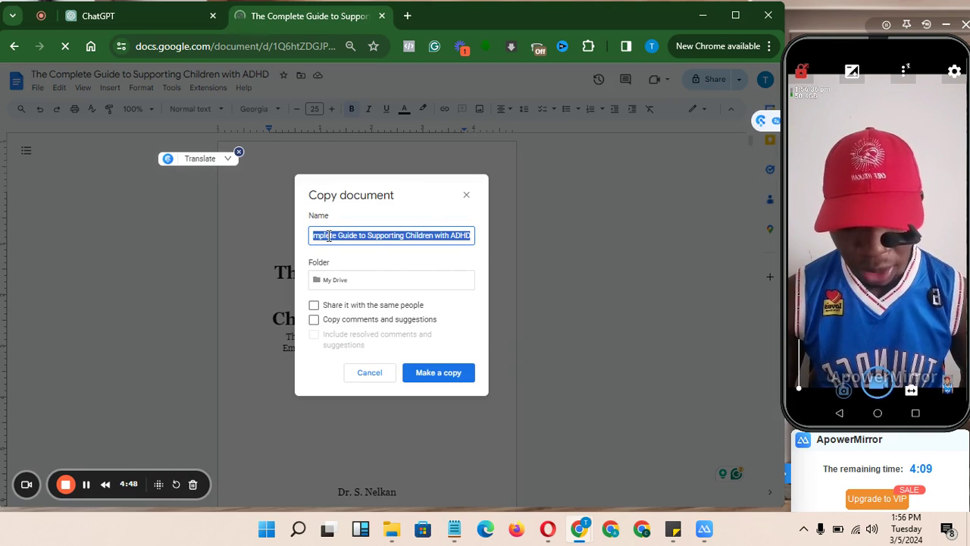
{"action": "left_click_drag", "start_coordinate": [337, 236], "coordinate": [289, 241]}
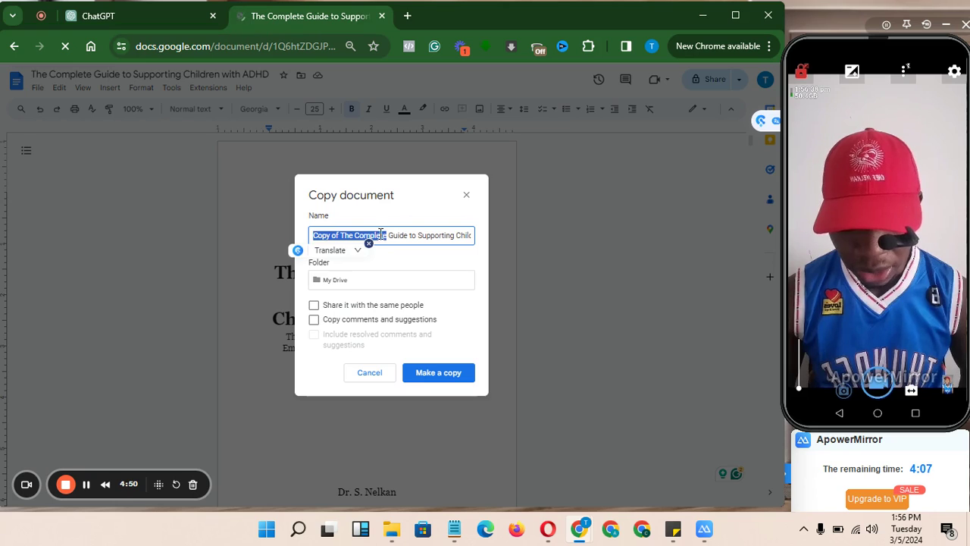
{"action": "left_click", "coordinate": [437, 379]}
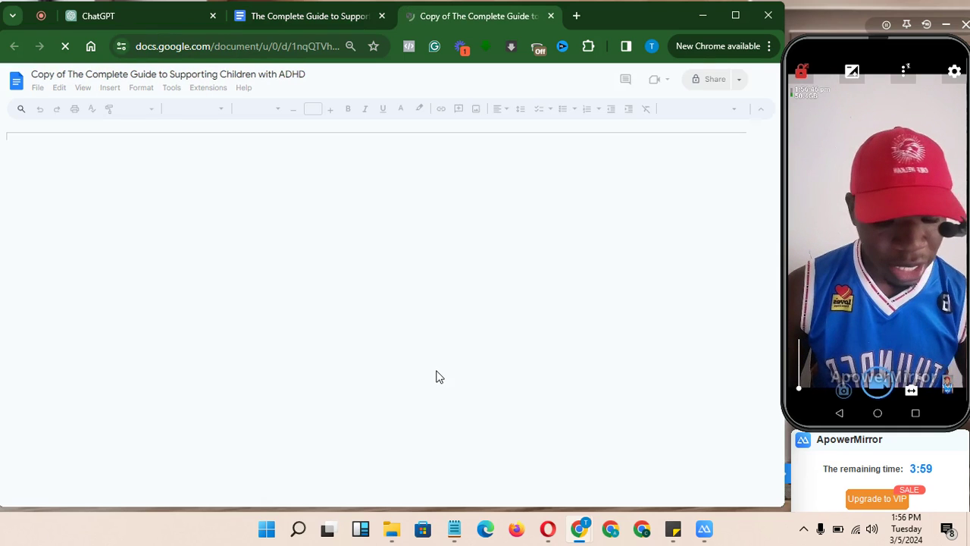
{"action": "left_click", "coordinate": [318, 18]}
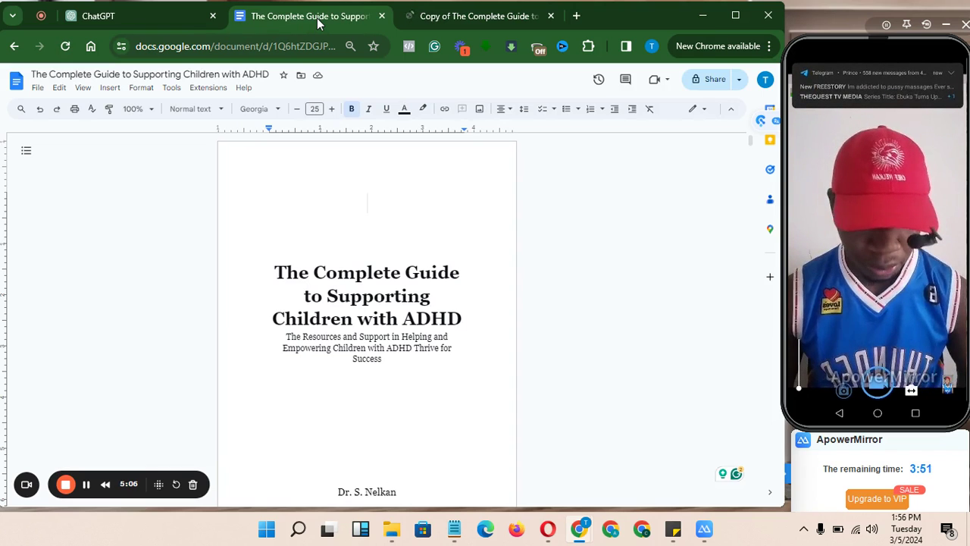
{"action": "left_click", "coordinate": [383, 16]}
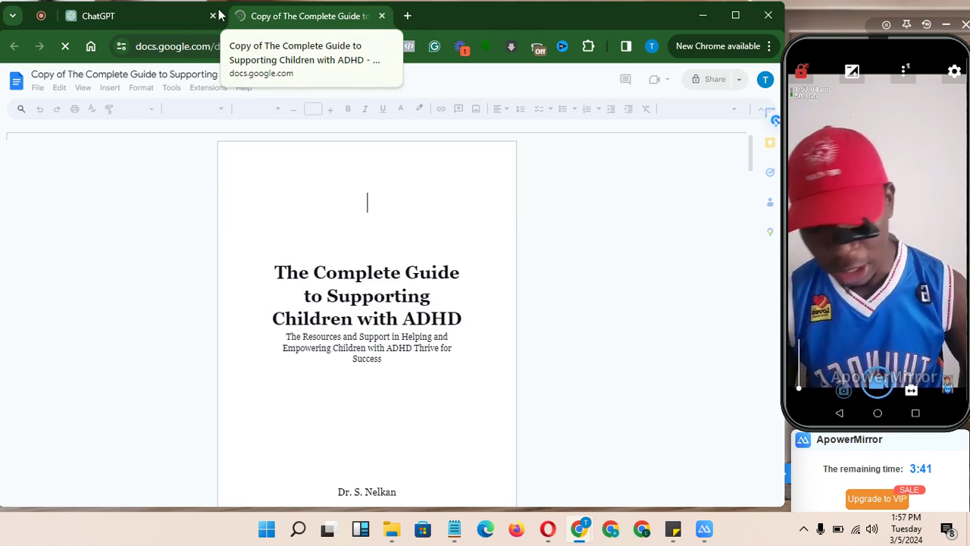
Switch to ChatGPT and ask what it thinks about translating one of your best-selling books published on Amazon KDP to German
{"action": "left_click", "coordinate": [120, 16]}
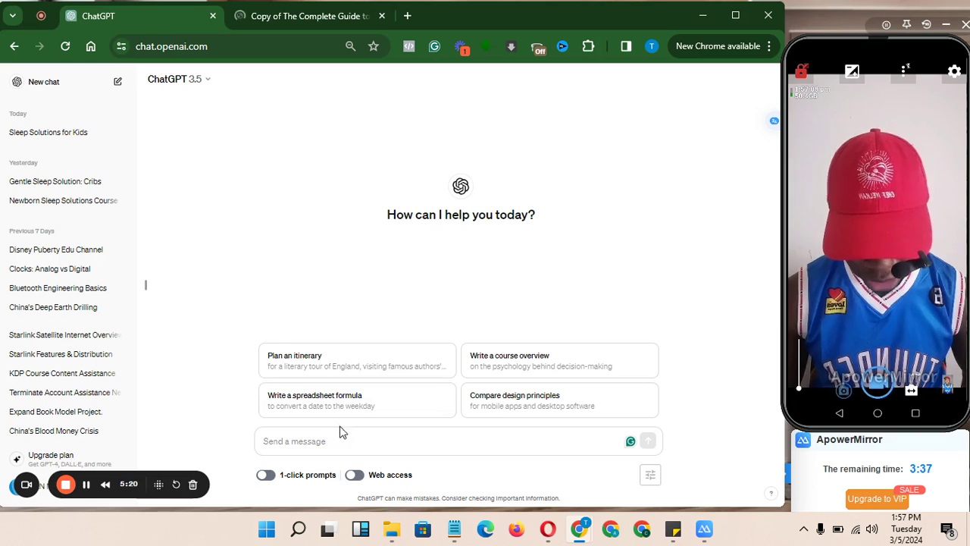
{"action": "left_click", "coordinate": [351, 445]}
{"action": "type", "text": "h"}
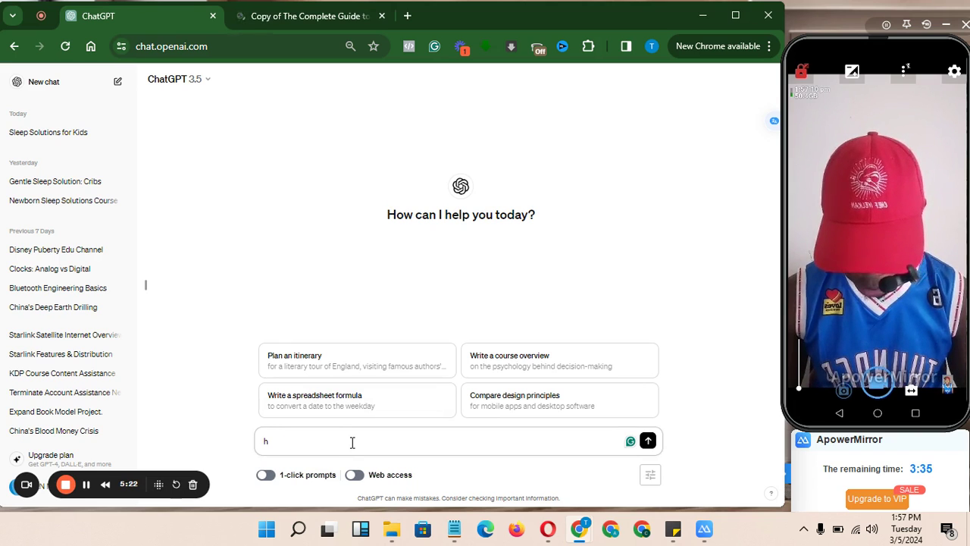
{"action": "type", "text": "ey gpt"}
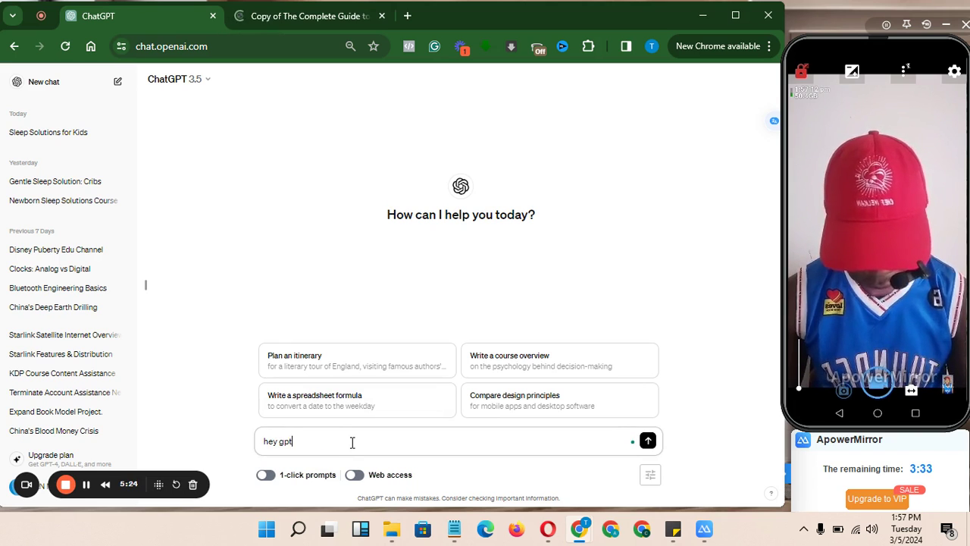
{"action": "type", "text": ", i will"}
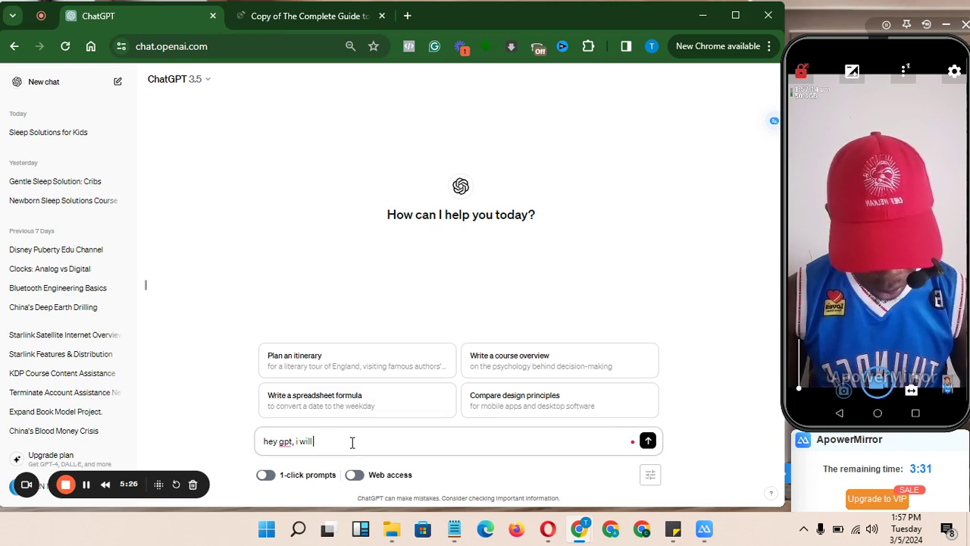
{"action": "type", "text": " love love"}
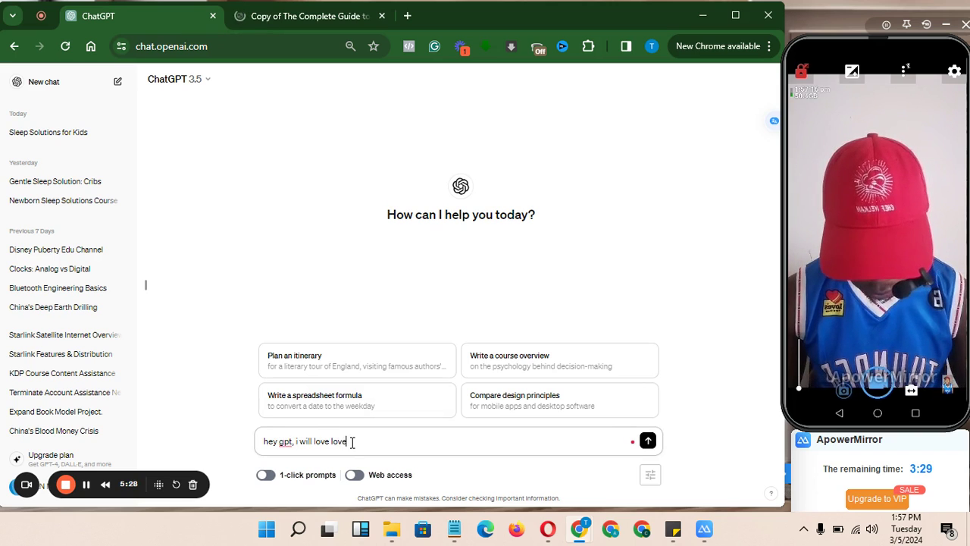
{"action": "type", "text": " to"}
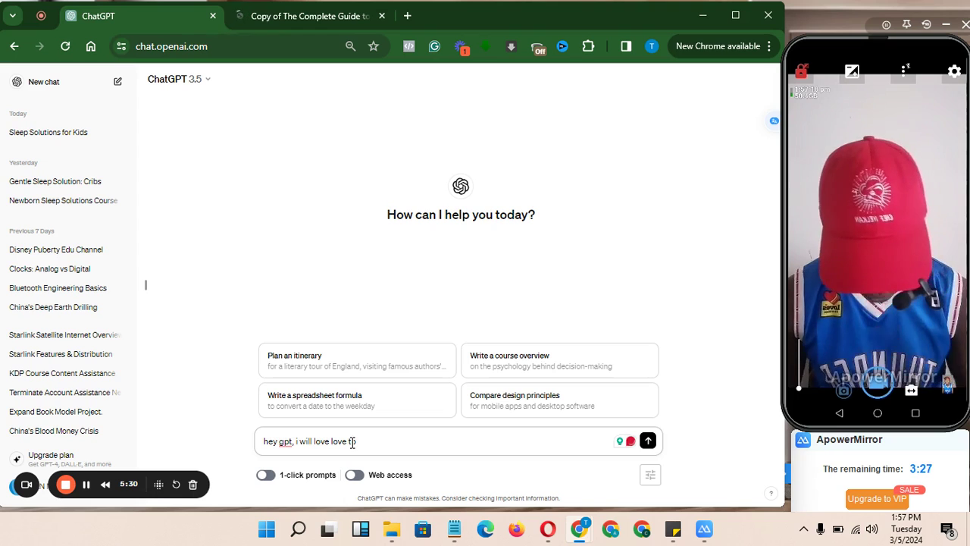
{"action": "type", "text": " transla"}
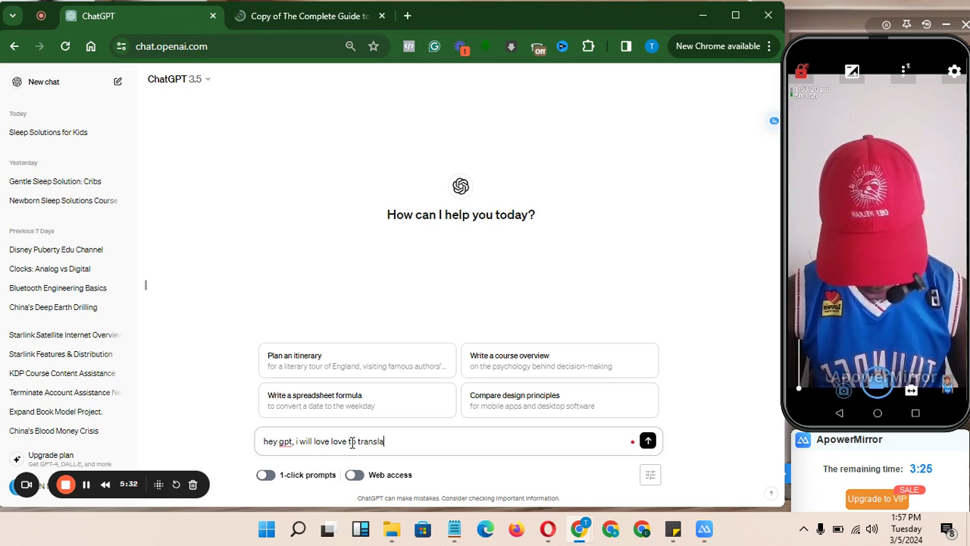
{"action": "type", "text": "te one o"}
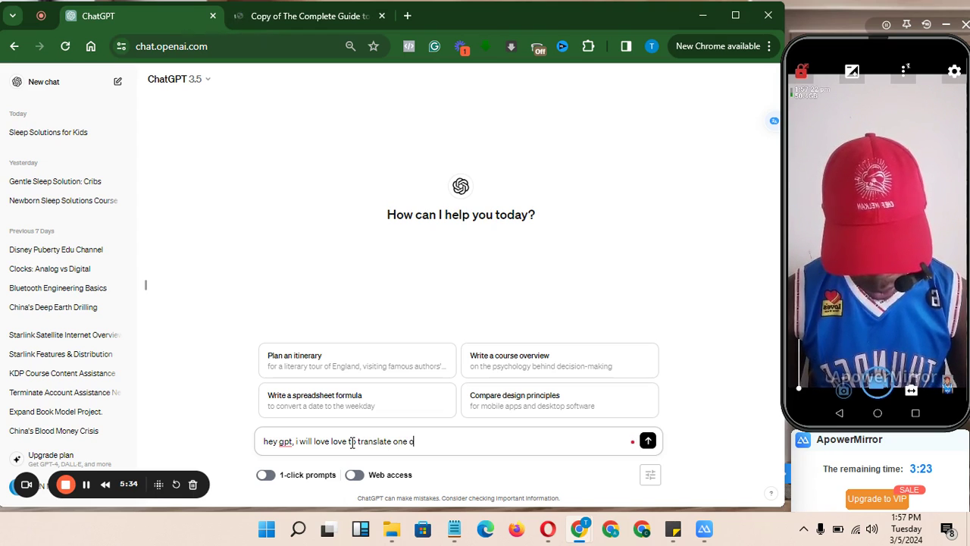
{"action": "type", "text": "f my best vs"}
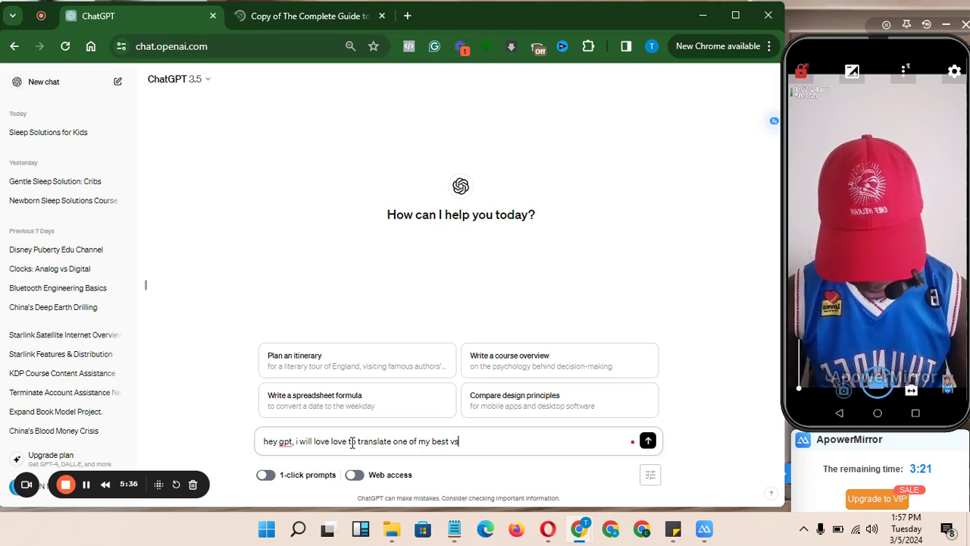
{"action": "type", "text": "elling"}
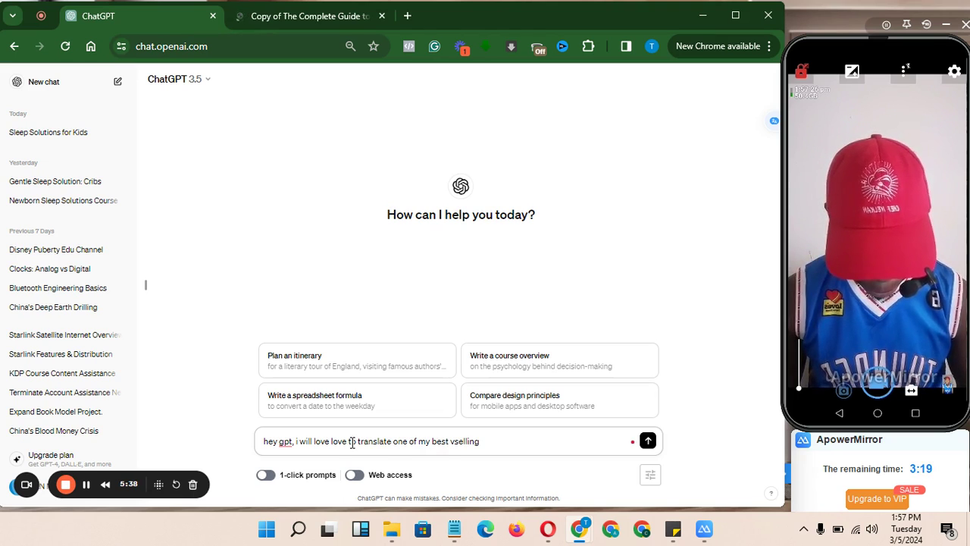
{"action": "key", "text": "BackSpace"}
{"action": "key", "text": "BackSpace"}
{"action": "key", "text": "BackSpace"}
{"action": "key", "text": "BackSpace"}
{"action": "key", "text": "BackSpace"}
{"action": "key", "text": "BackSpace"}
{"action": "key", "text": "BackSpace"}
{"action": "key", "text": "BackSpace"}
{"action": "type", "text": "s"}
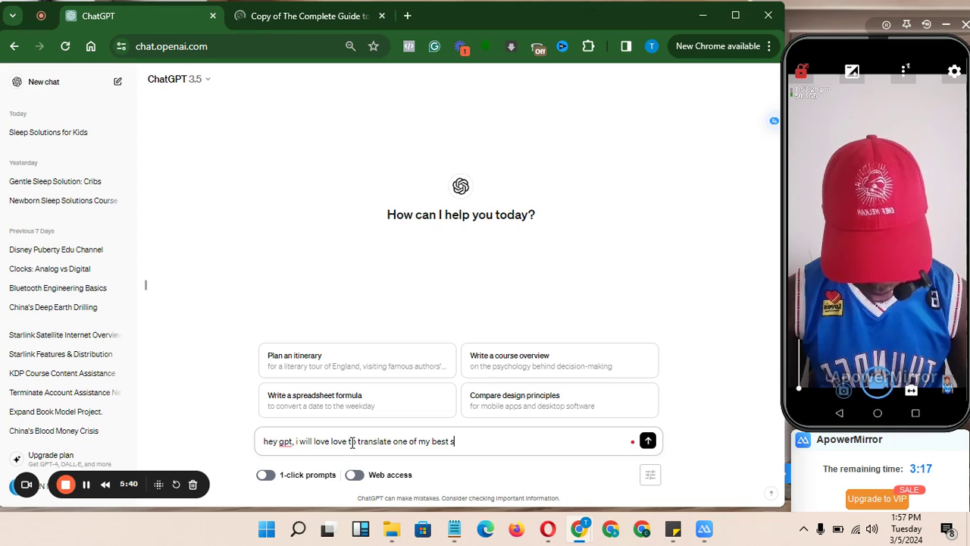
{"action": "type", "text": "elling i p"}
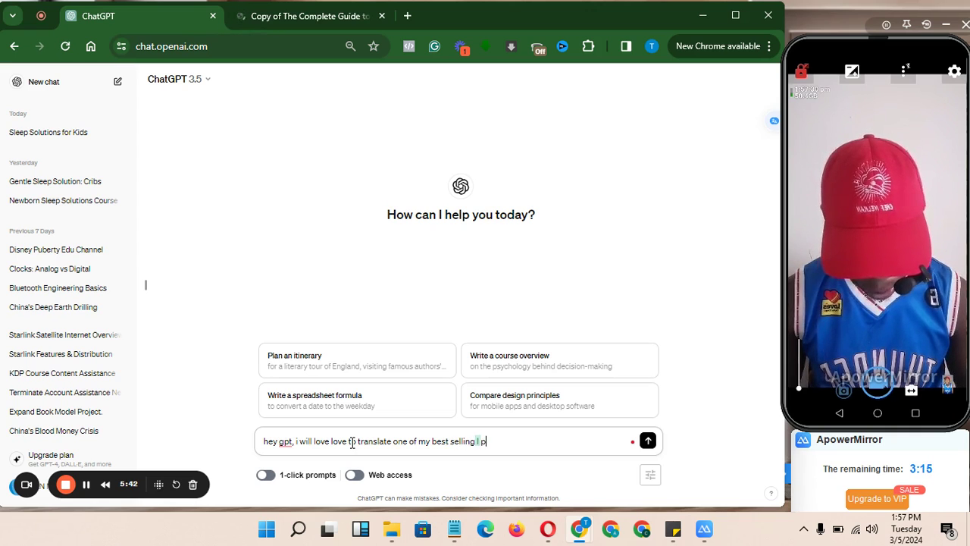
{"action": "type", "text": "ub;lised"}
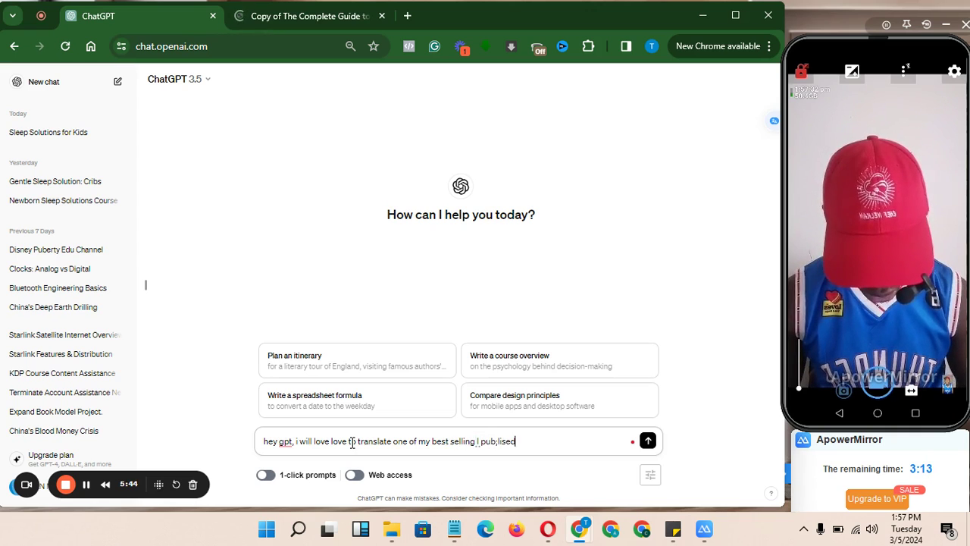
{"action": "key", "text": "BackSpace"}
{"action": "key", "text": "BackSpace"}
{"action": "type", "text": "ted on amazo"}
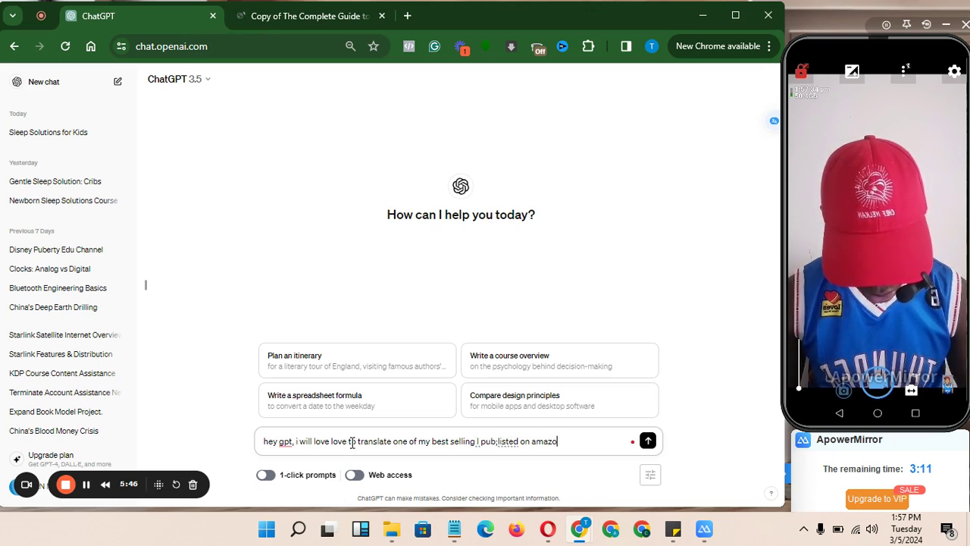
{"action": "type", "text": "n kdp "}
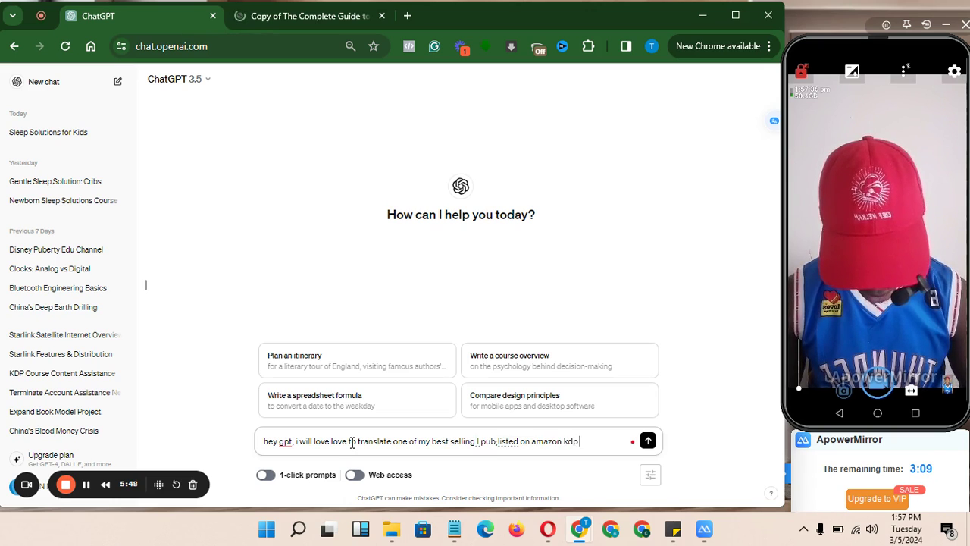
{"action": "type", "text": "to getman"}
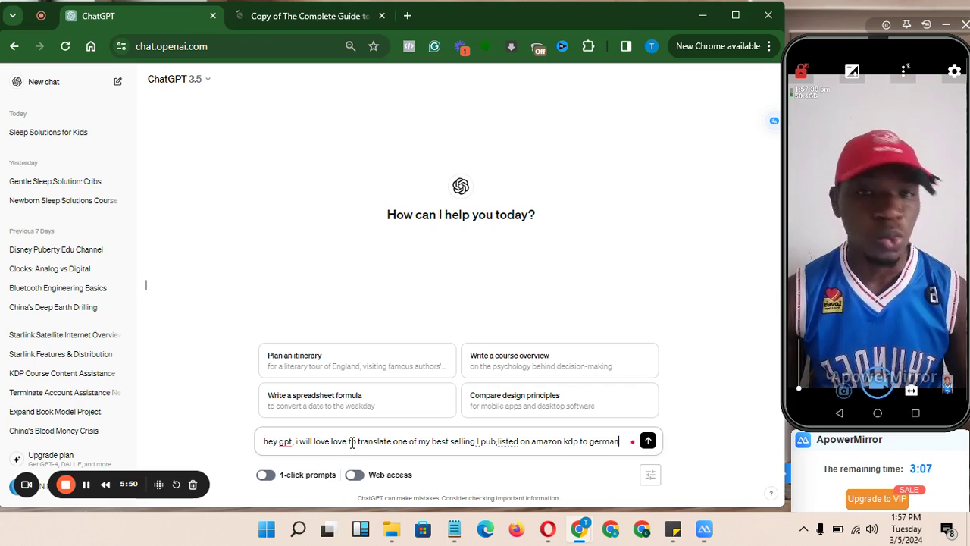
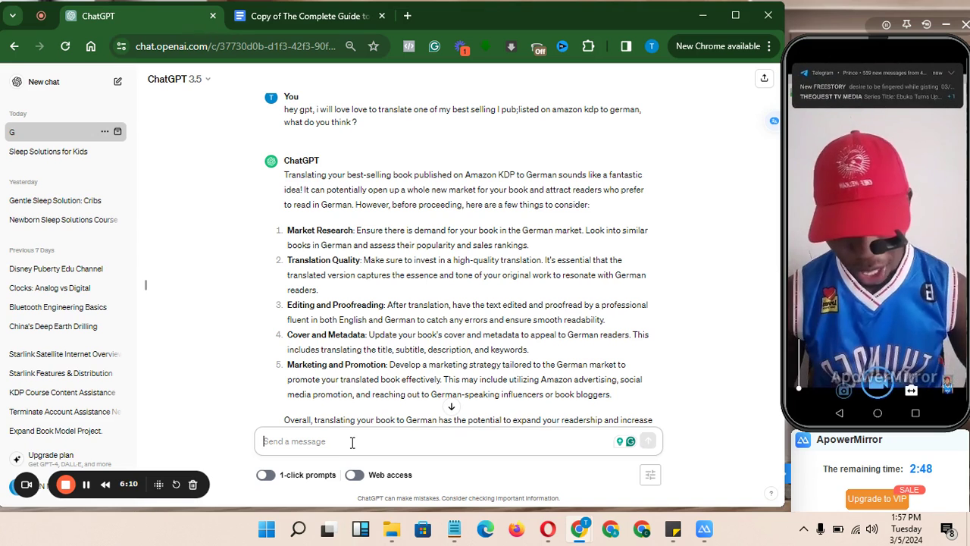
Send ChatGPT the follow-up question "can we do the translation togther?"
{"action": "left_click", "coordinate": [450, 410]}
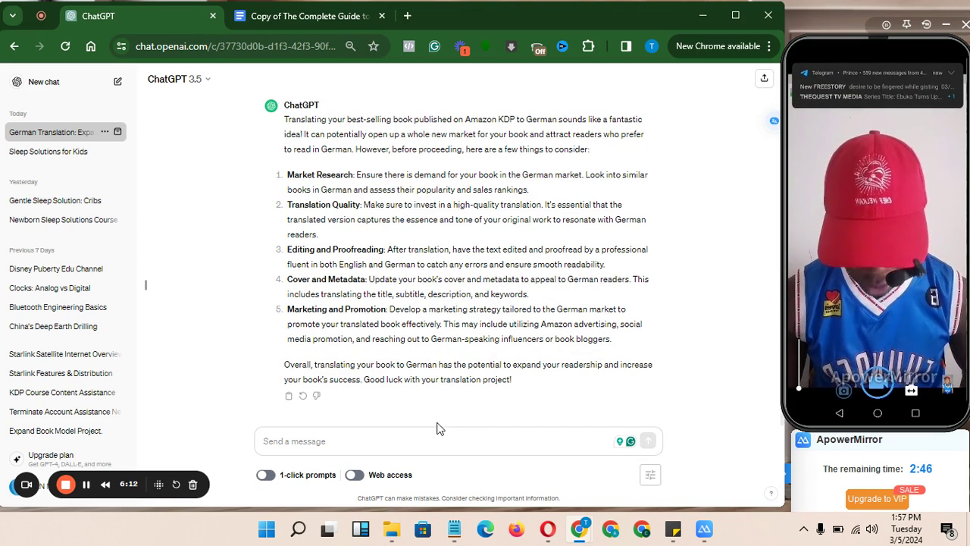
{"action": "left_click", "coordinate": [436, 440]}
{"action": "type", "text": "ca"}
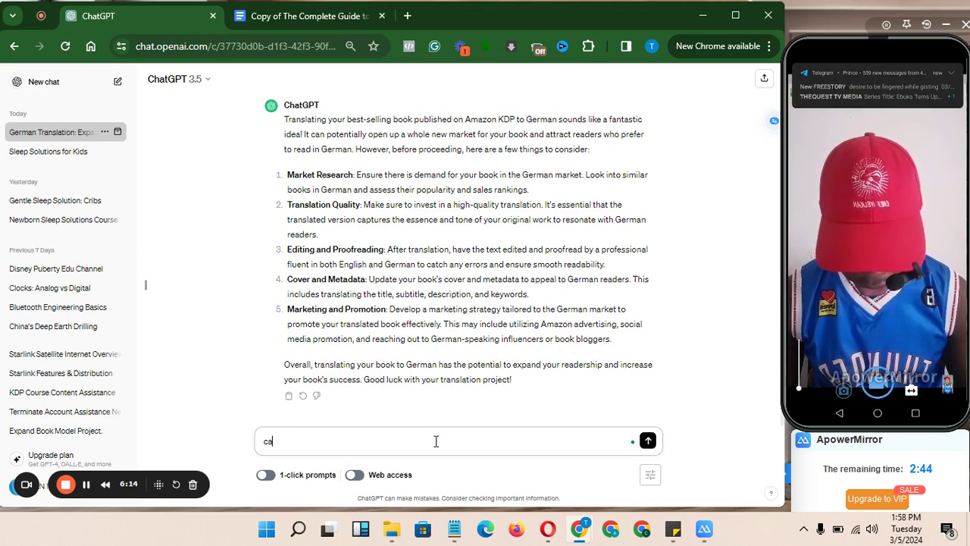
{"action": "type", "text": "n we do the"}
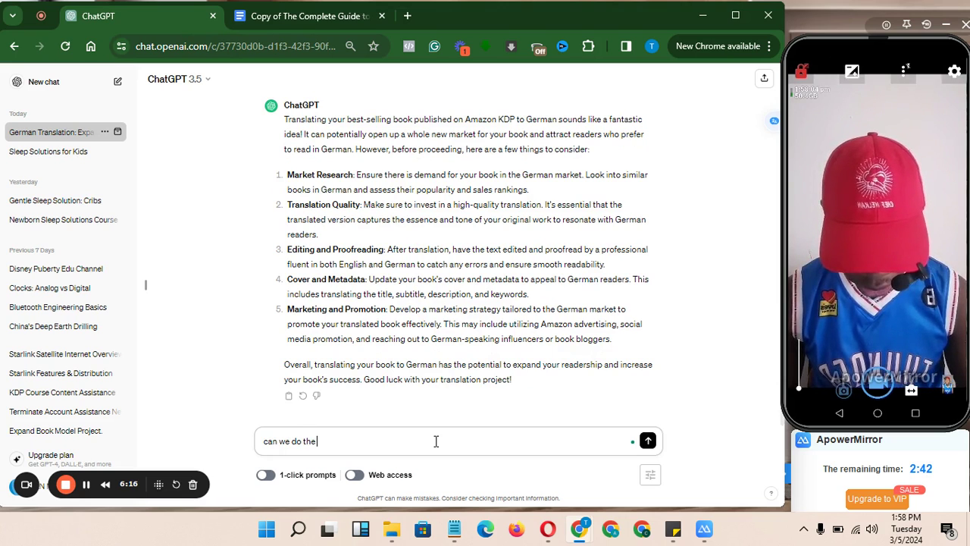
{"action": "type", "text": " translat"}
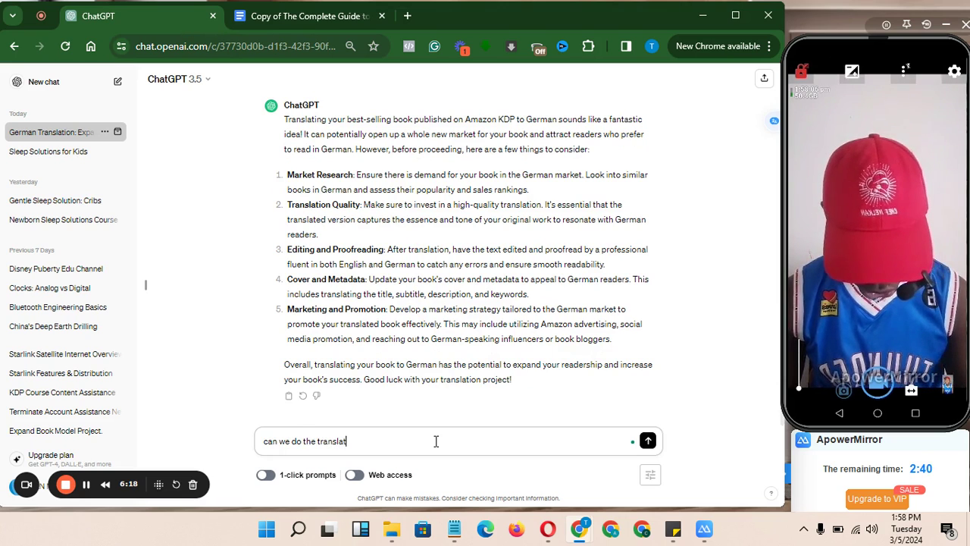
{"action": "type", "text": "ion togther"}
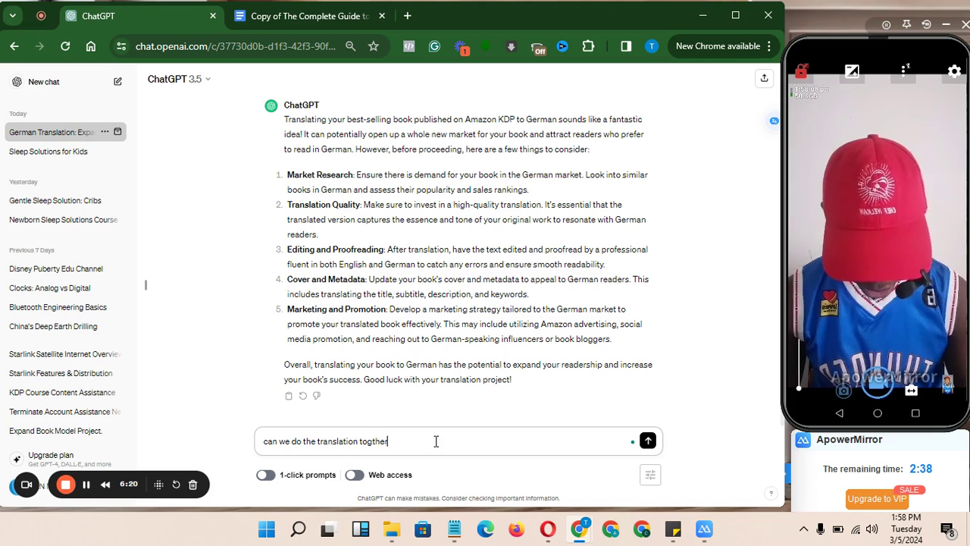
{"action": "type", "text": "?"}
{"action": "key", "text": "Return"}
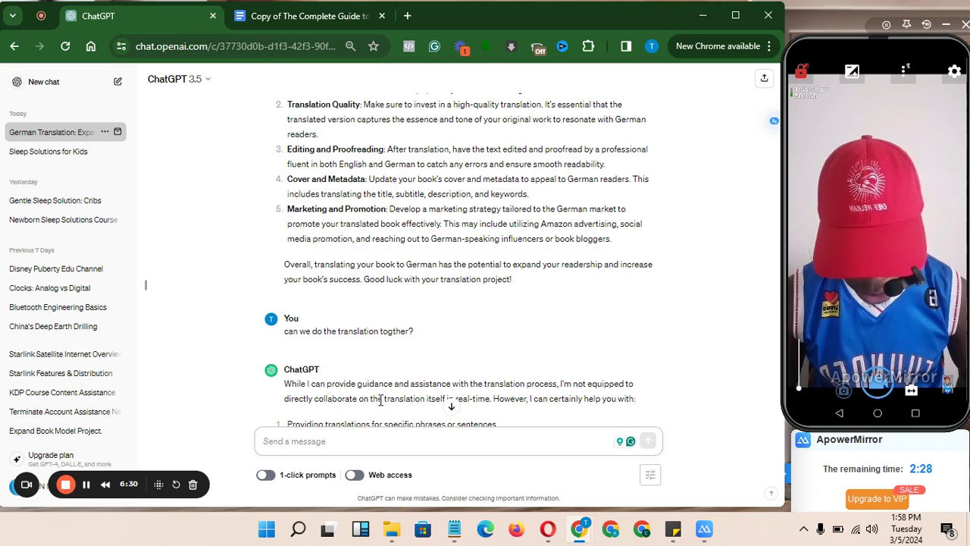
Start a reply to ChatGPT with "so i will be providing the content one after the other,"
{"action": "scroll", "coordinate": [455, 410], "scroll_direction": "down", "scroll_amount": 2}
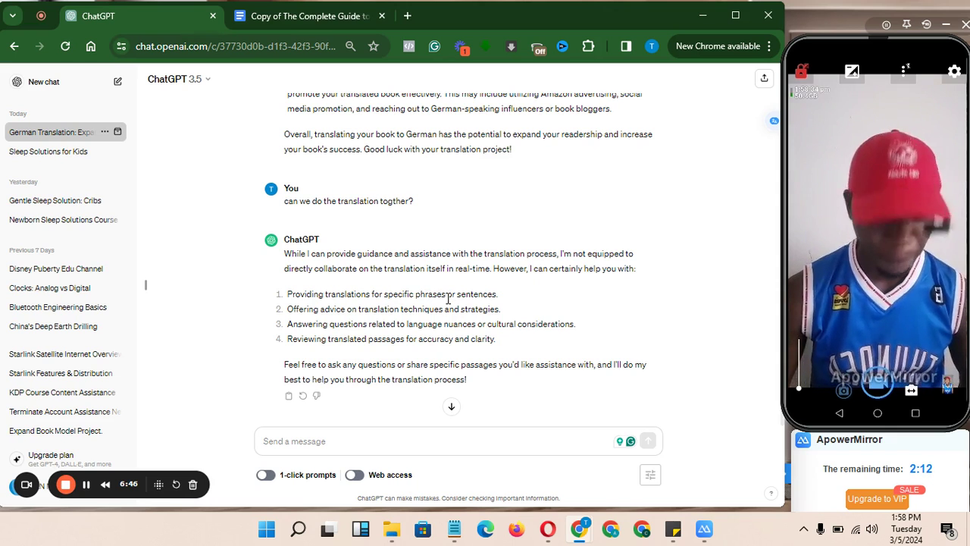
{"action": "left_click", "coordinate": [368, 447]}
{"action": "type", "text": "s"}
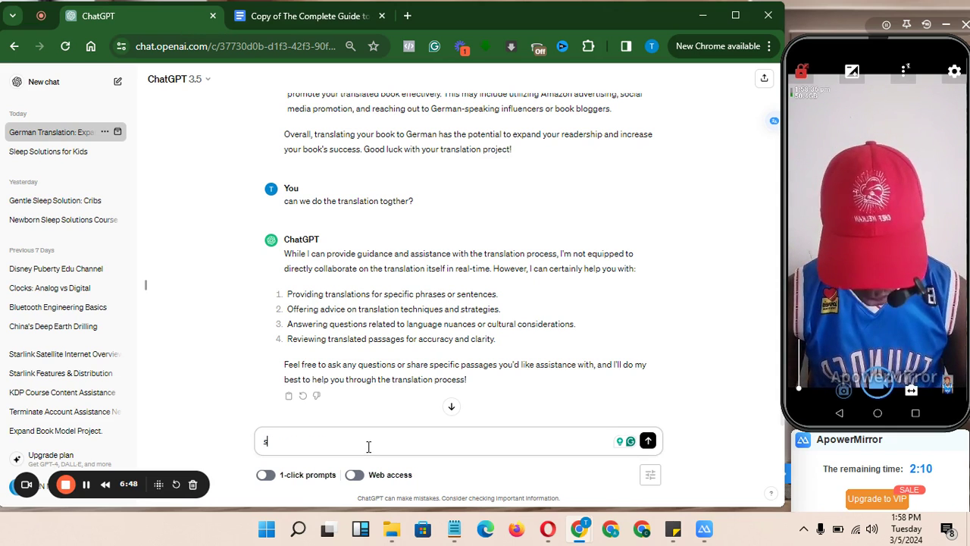
{"action": "type", "text": "o i will be"}
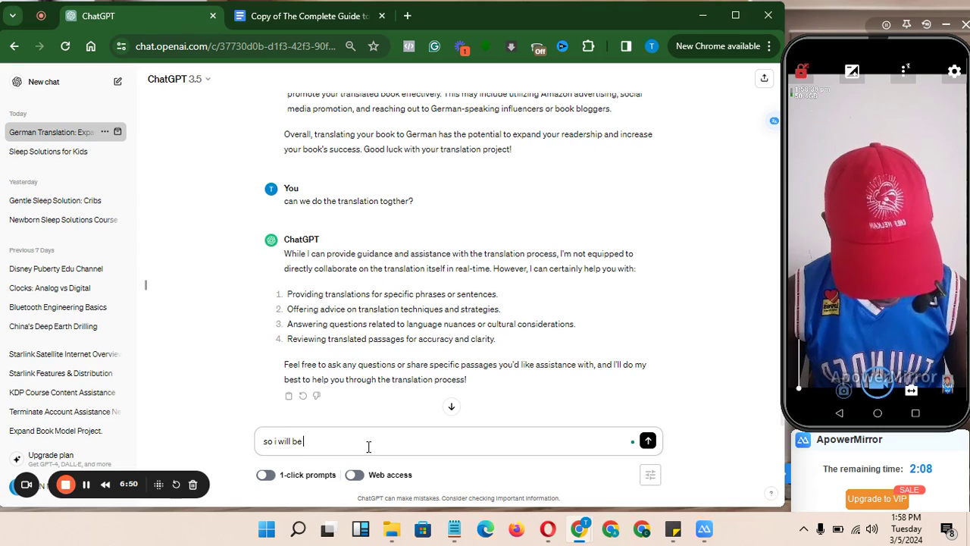
{"action": "type", "text": " provi"}
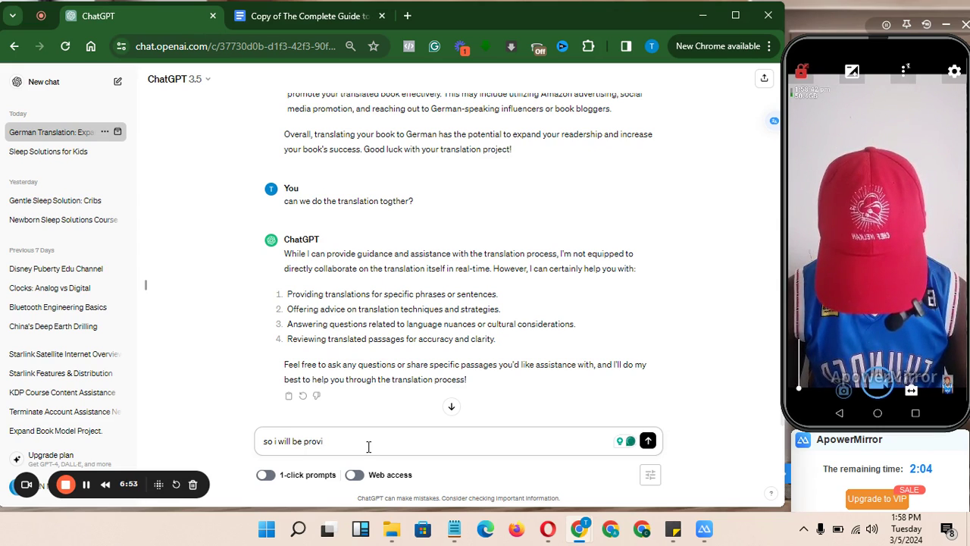
{"action": "key", "text": "BackSpace"}
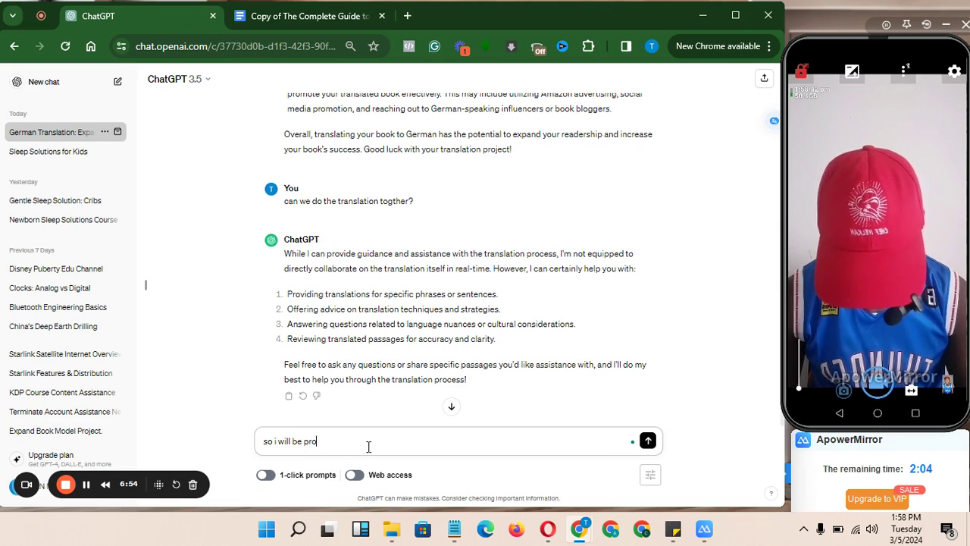
{"action": "type", "text": "viding"}
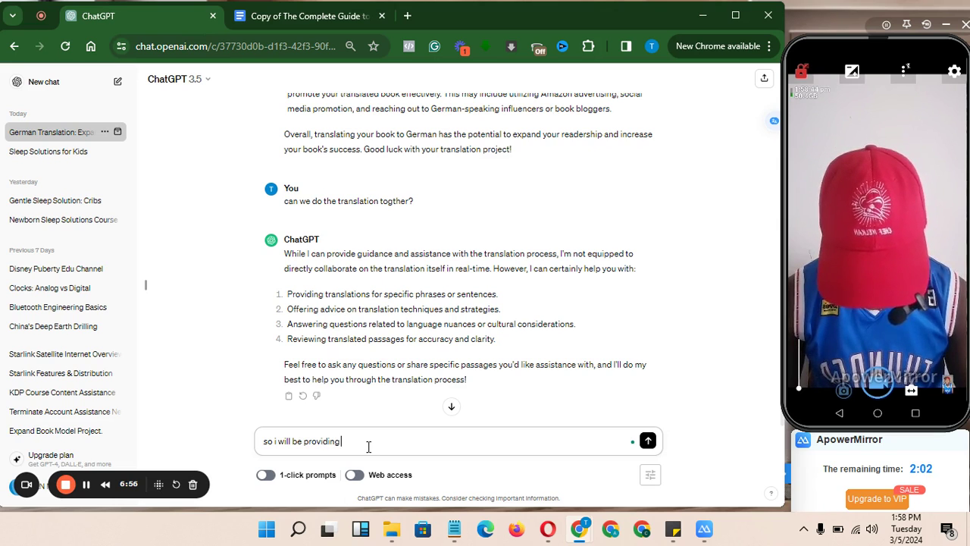
{"action": "type", "text": " the conte"}
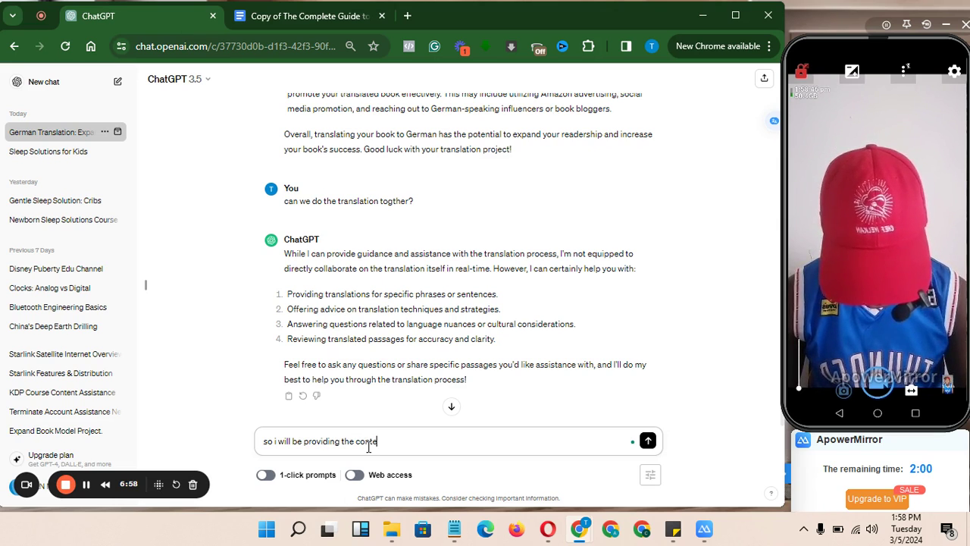
{"action": "type", "text": "nt one afte"}
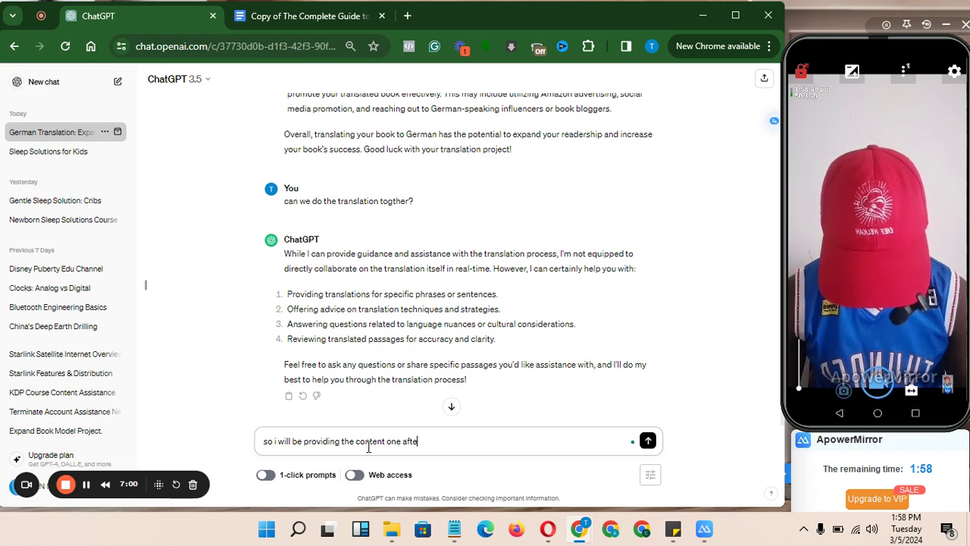
{"action": "type", "text": "r the other"}
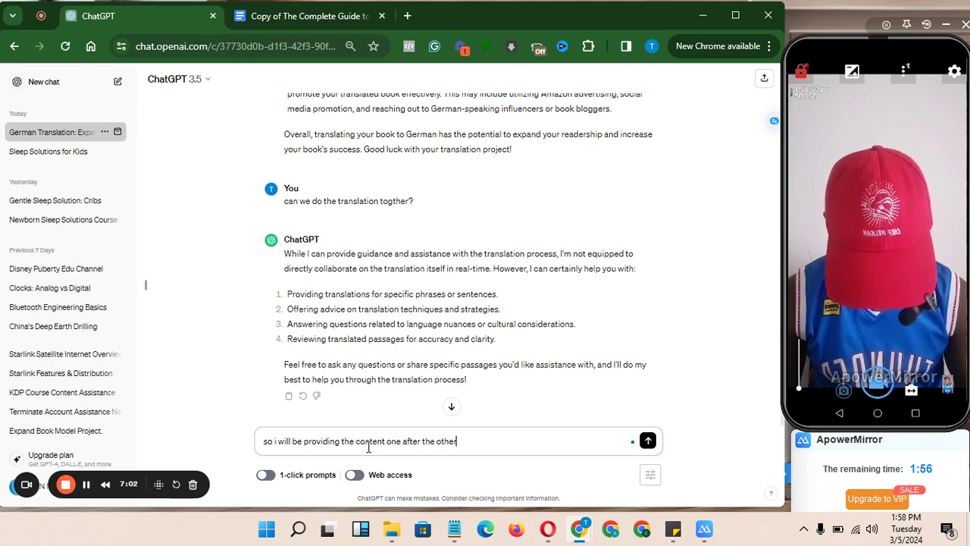
{"action": "type", "text": ", bu"}
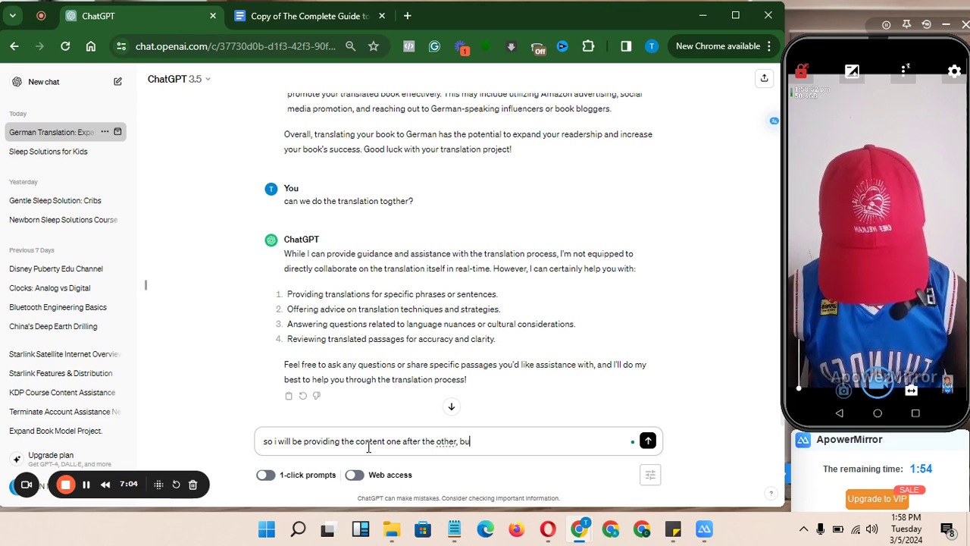
Continue the message with "by coping and pasting it here while you translte the language to german.."
{"action": "key", "text": "BackSpace"}
{"action": "type", "text": "y c"}
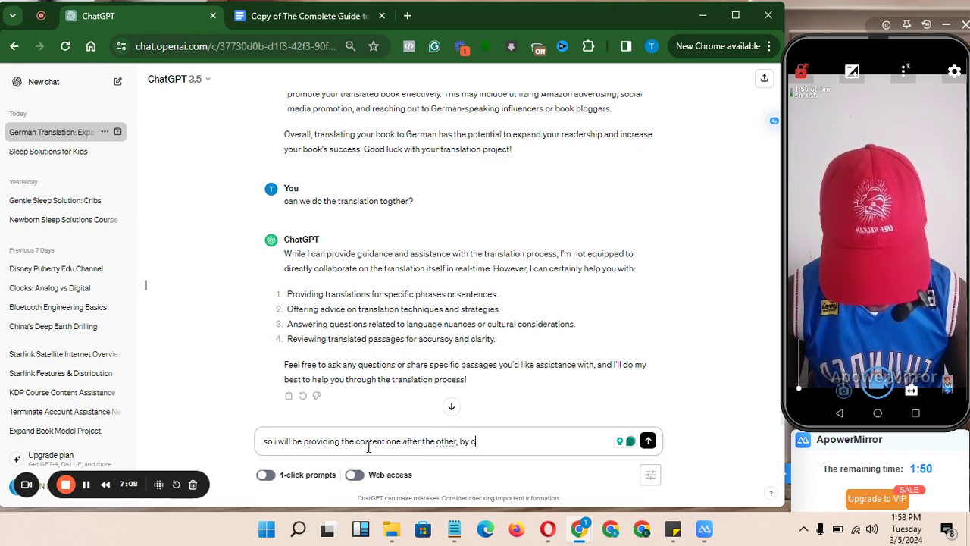
{"action": "type", "text": "popin"}
{"action": "type", "text": "g and be"}
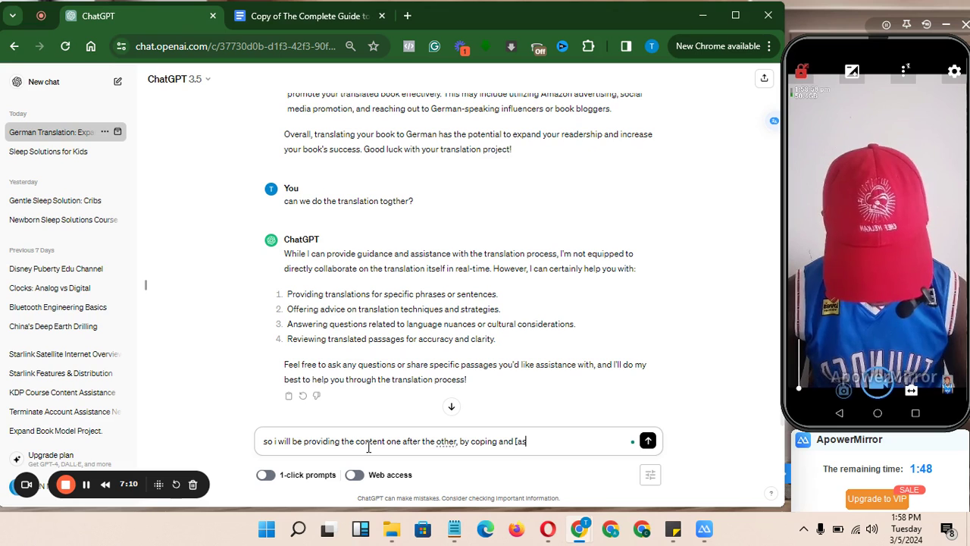
{"action": "key", "text": "BackSpace"}
{"action": "key", "text": "BackSpace"}
{"action": "type", "text": "past"}
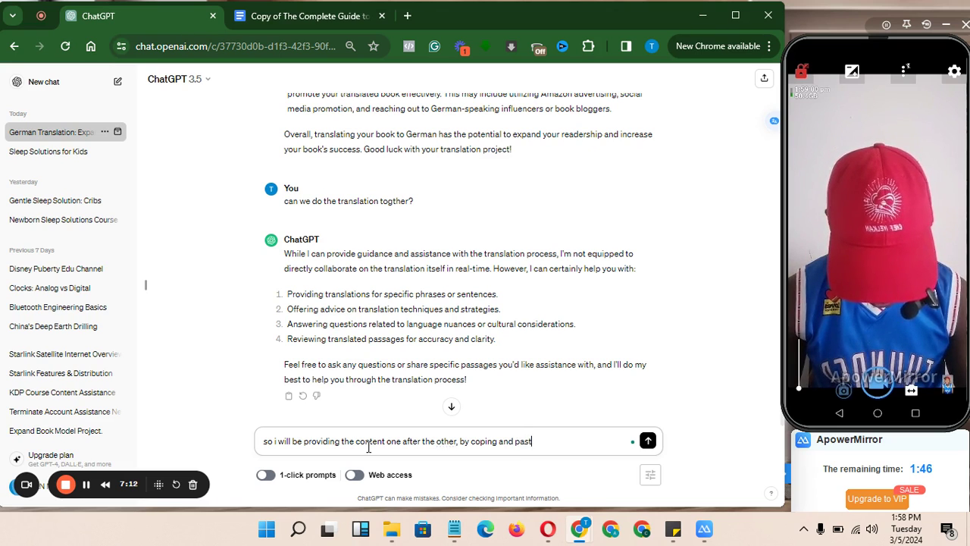
{"action": "type", "text": "ing it "}
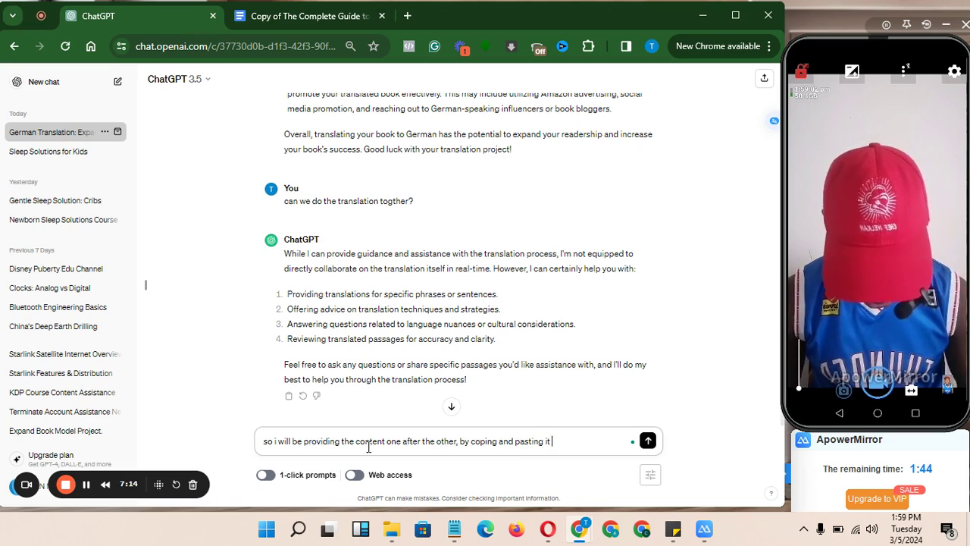
{"action": "type", "text": "here whi"}
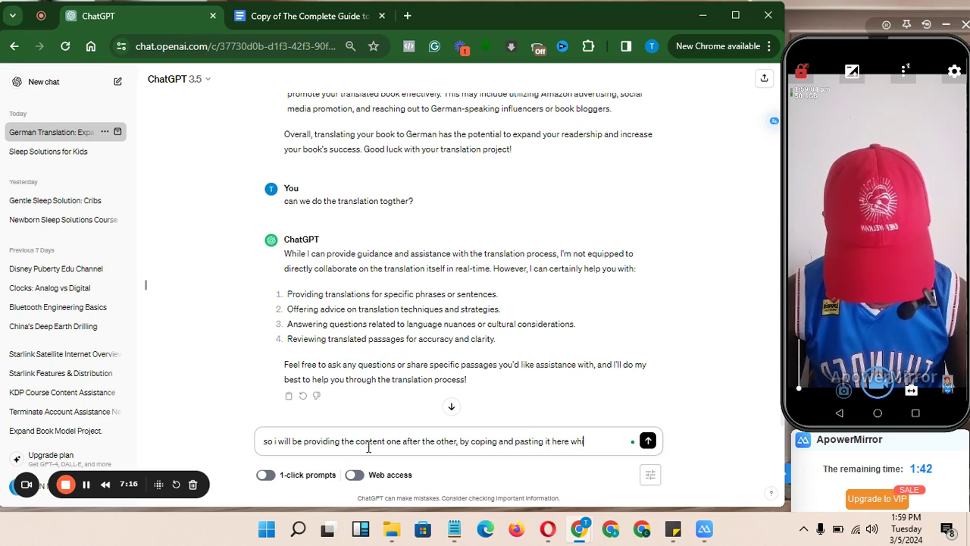
{"action": "type", "text": "le you translate"}
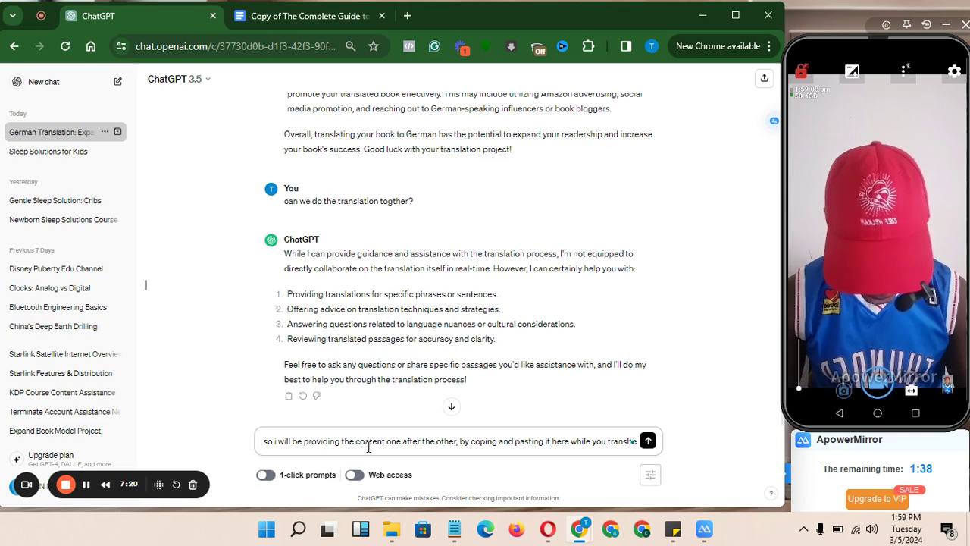
{"action": "type", "text": " the langua"}
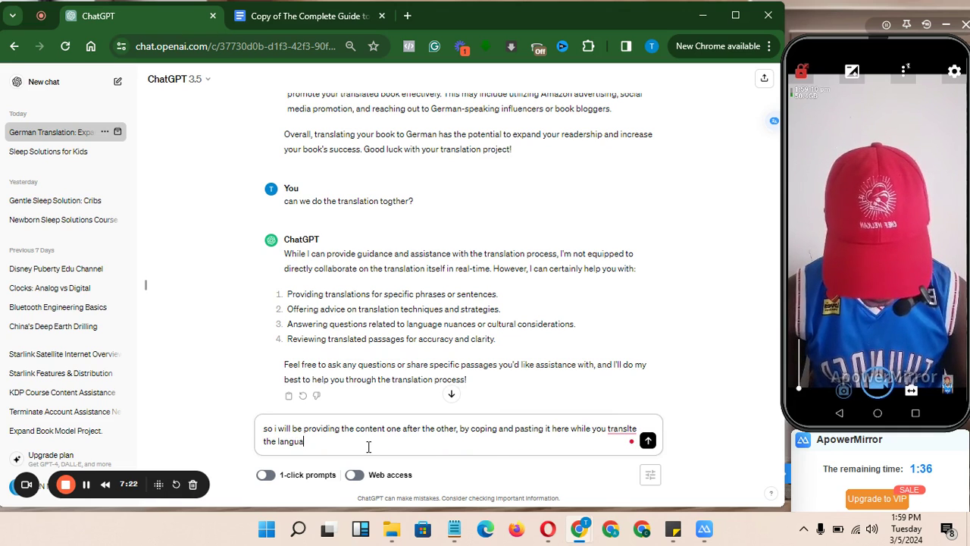
{"action": "type", "text": "ge togeram"}
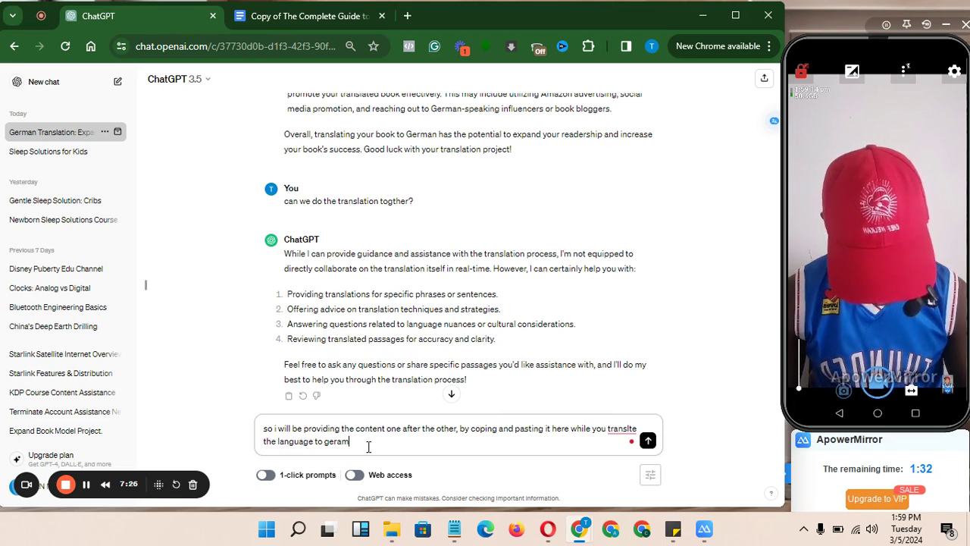
{"action": "key", "text": "BackSpace"}
{"action": "key", "text": "BackSpace"}
{"action": "key", "text": "BackSpace"}
{"action": "type", "text": "rman. "}
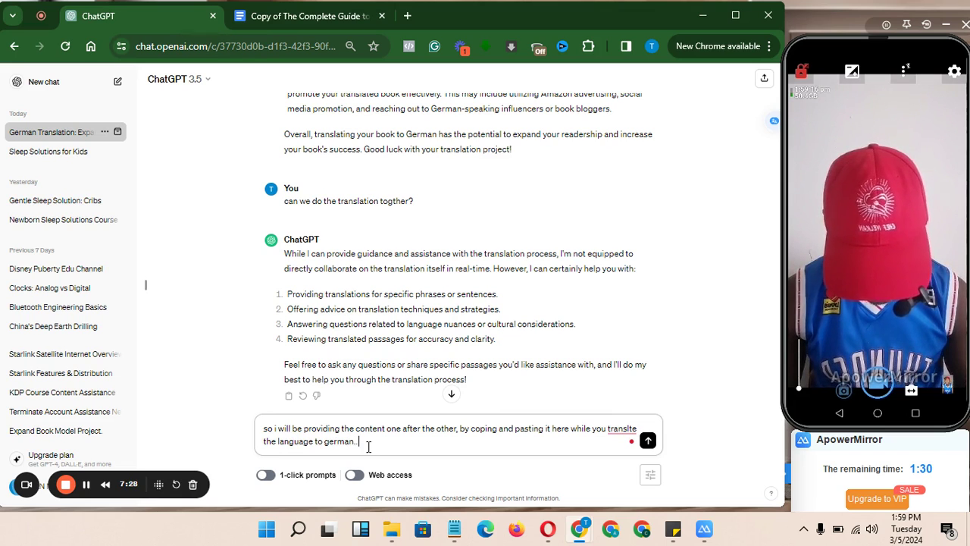
End the message with the question "do you understand ?", send it and go to the end of ChatGPT's reply
{"action": "type", "text": "do you uindwe"}
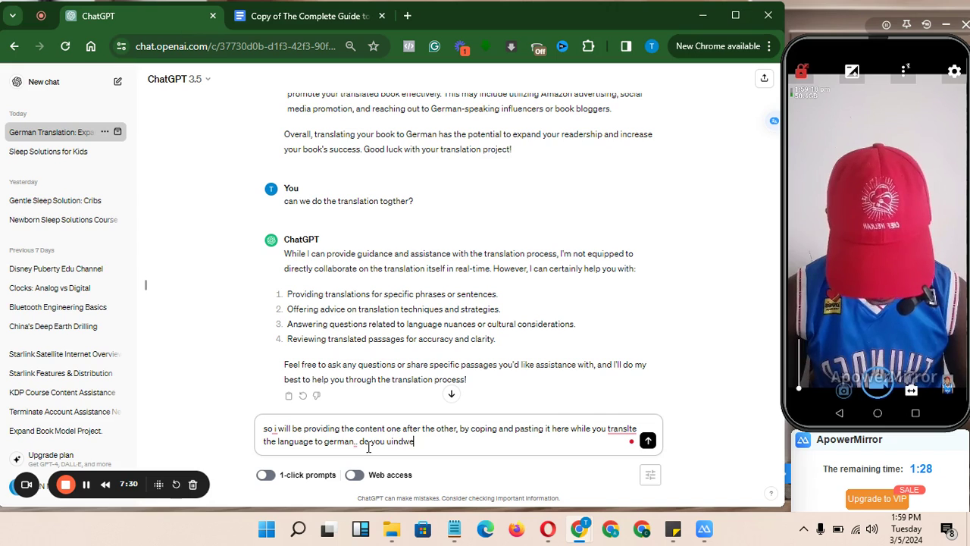
{"action": "type", "text": "rst"}
{"action": "key", "text": "BackSpace"}
{"action": "key", "text": "BackSpace"}
{"action": "key", "text": "BackSpace"}
{"action": "key", "text": "BackSpace"}
{"action": "key", "text": "BackSpace"}
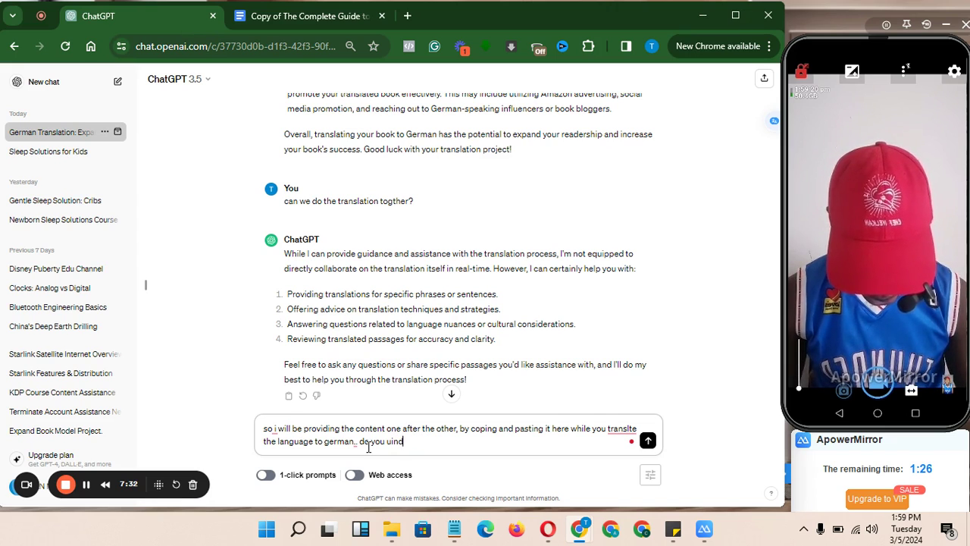
{"action": "key", "text": "BackSpace"}
{"action": "key", "text": "BackSpace"}
{"action": "key", "text": "BackSpace"}
{"action": "type", "text": "n"}
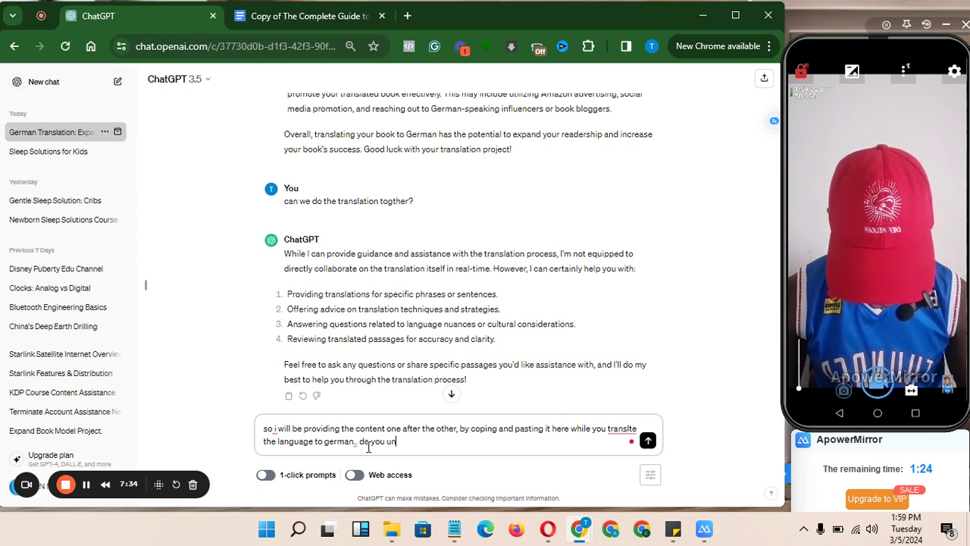
{"action": "type", "text": "derstand ?"}
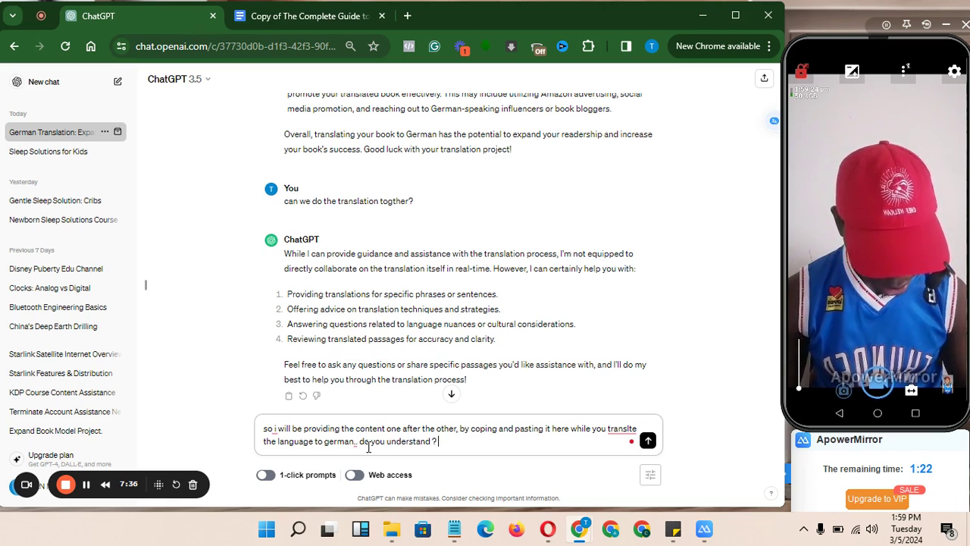
{"action": "key", "text": "Return"}
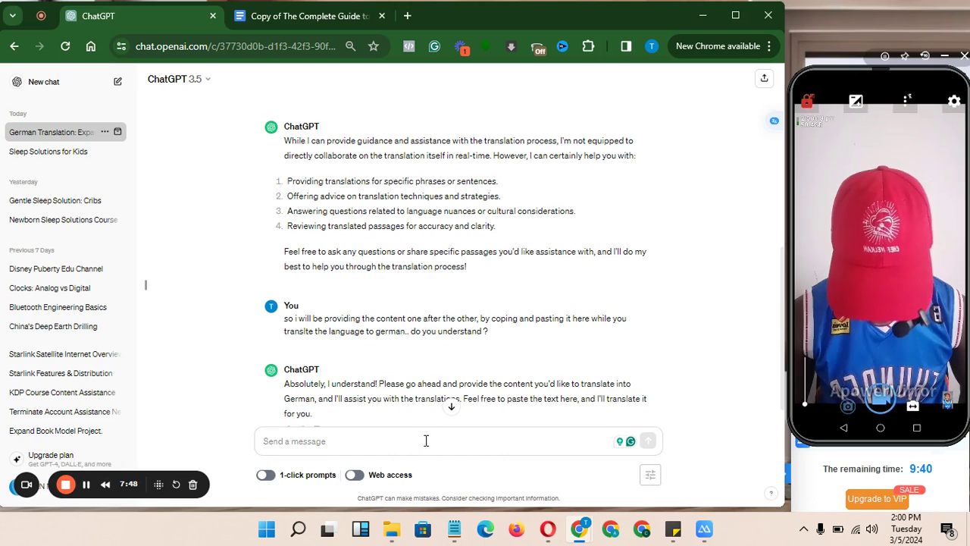
{"action": "left_click", "coordinate": [452, 409]}
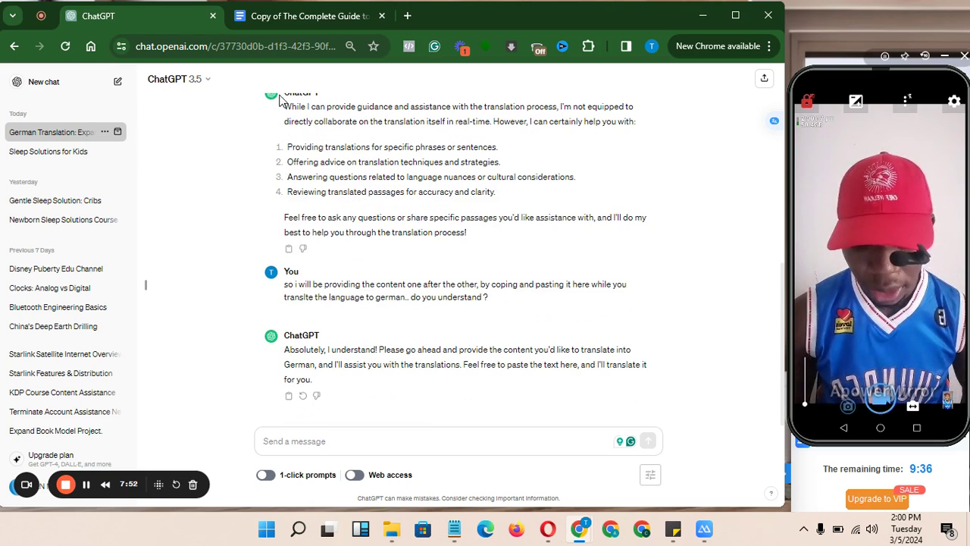
Switch to the Google Docs copy and select the title "The Complete Guide to Supporting Children with ADHD" on the title page
{"action": "left_click", "coordinate": [277, 24]}
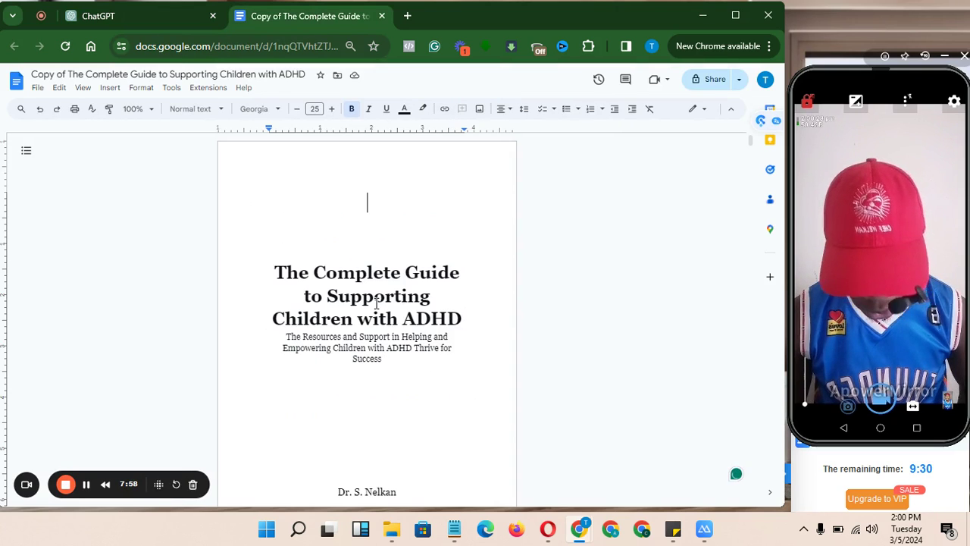
{"action": "left_click_drag", "start_coordinate": [461, 322], "coordinate": [277, 263]}
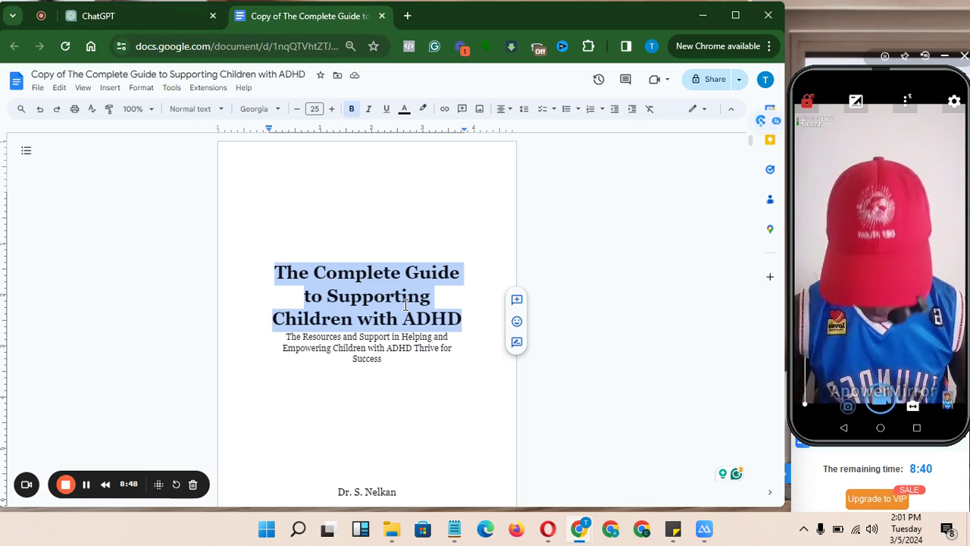
Switch back to ChatGPT and start a message with "please, please and please, i want the translation"
{"action": "left_click", "coordinate": [132, 19]}
{"action": "left_click", "coordinate": [321, 438]}
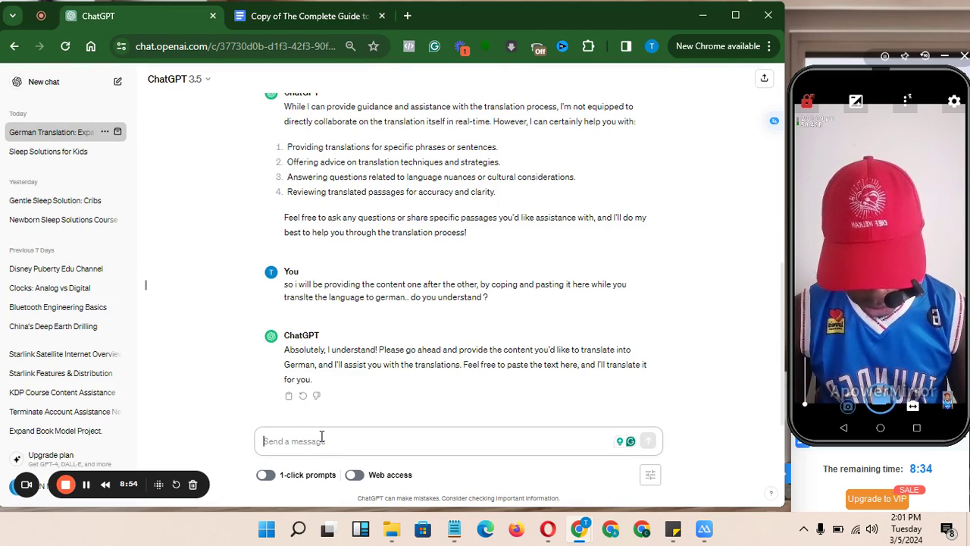
{"action": "type", "text": "please"}
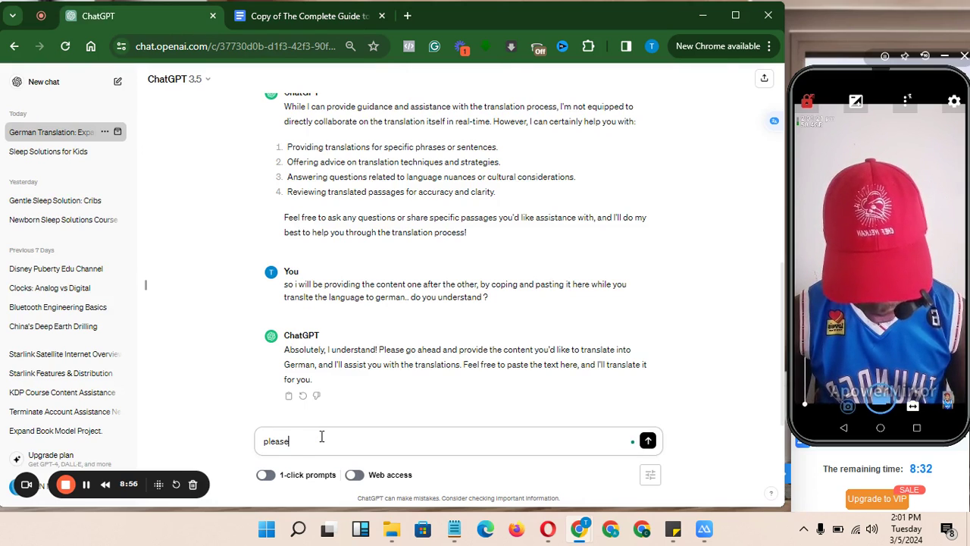
{"action": "type", "text": ", please and"}
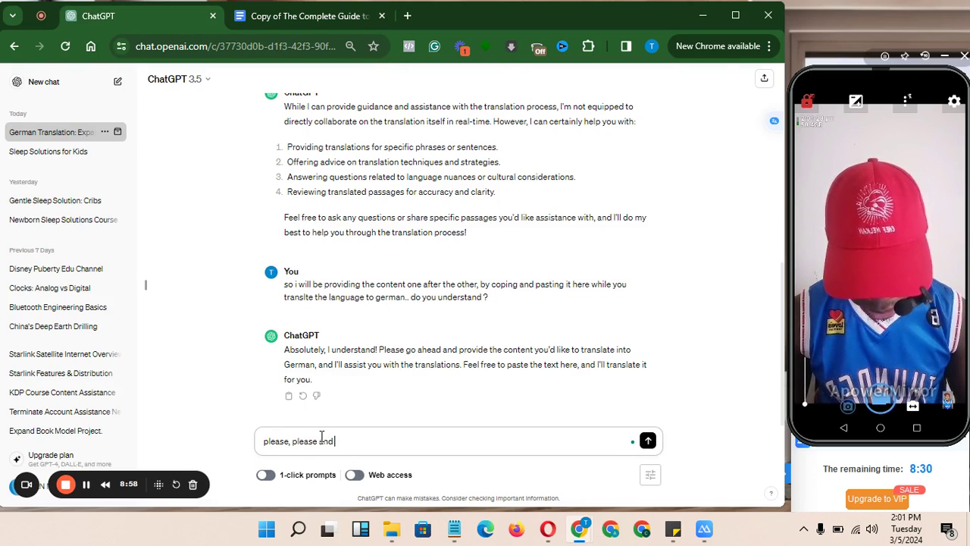
{"action": "type", "text": " please, "}
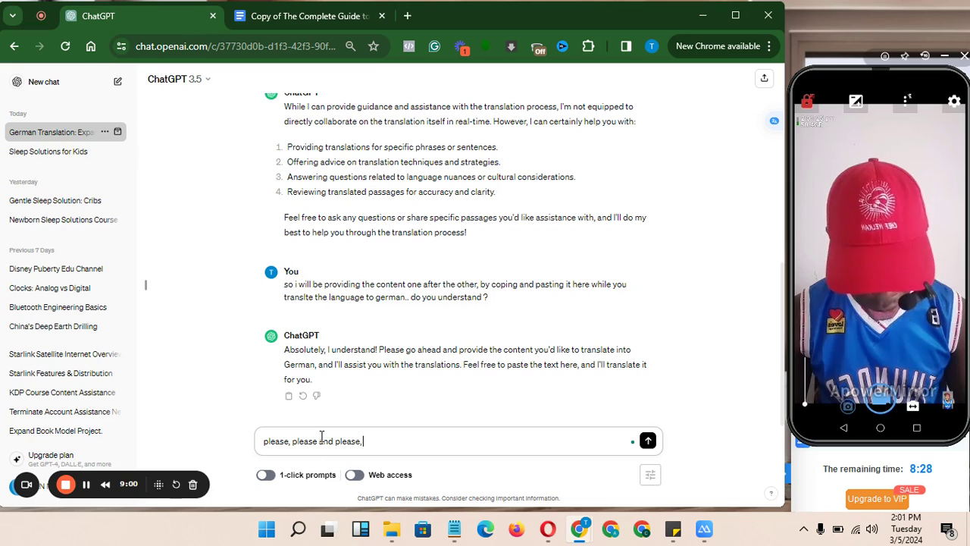
{"action": "type", "text": "i want the"}
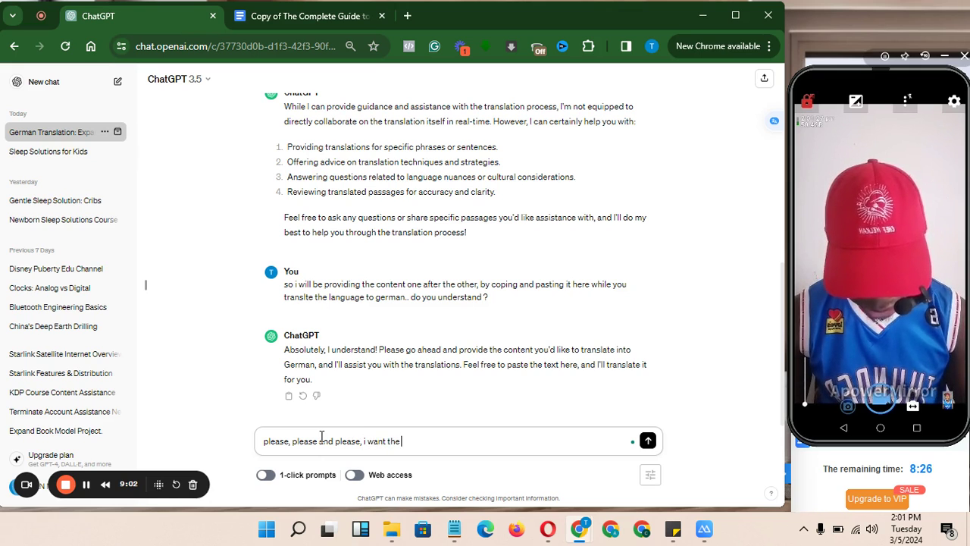
{"action": "type", "text": " translation"}
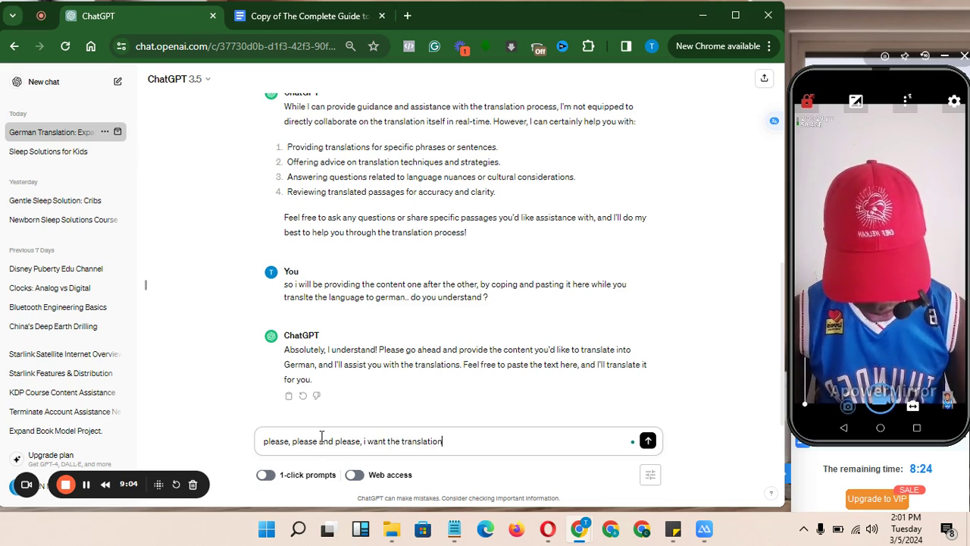
Continue the message with "to be as accurate as possible.. do you"
{"action": "type", "text": " to be as a"}
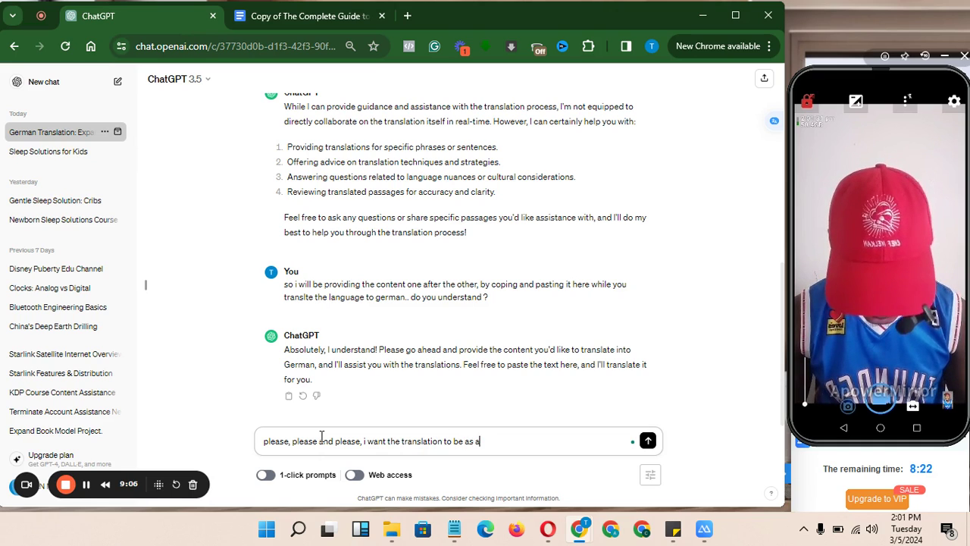
{"action": "type", "text": "cc"}
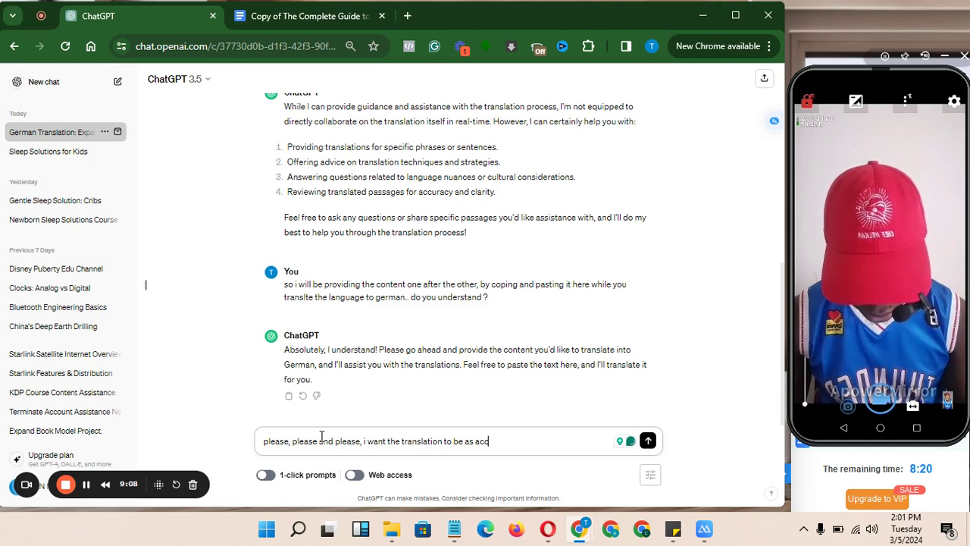
{"action": "key", "text": "BackSpace"}
{"action": "type", "text": "cur"}
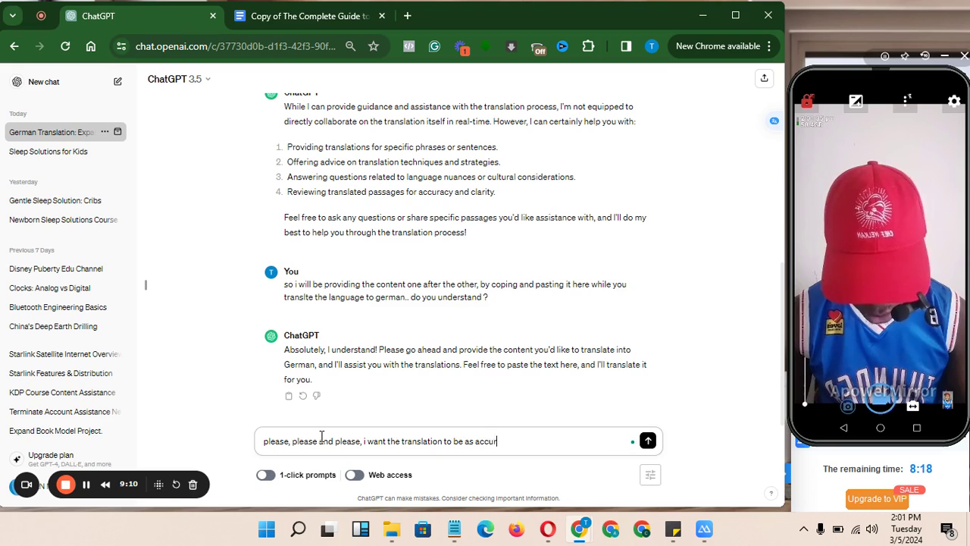
{"action": "type", "text": "ate as possble"}
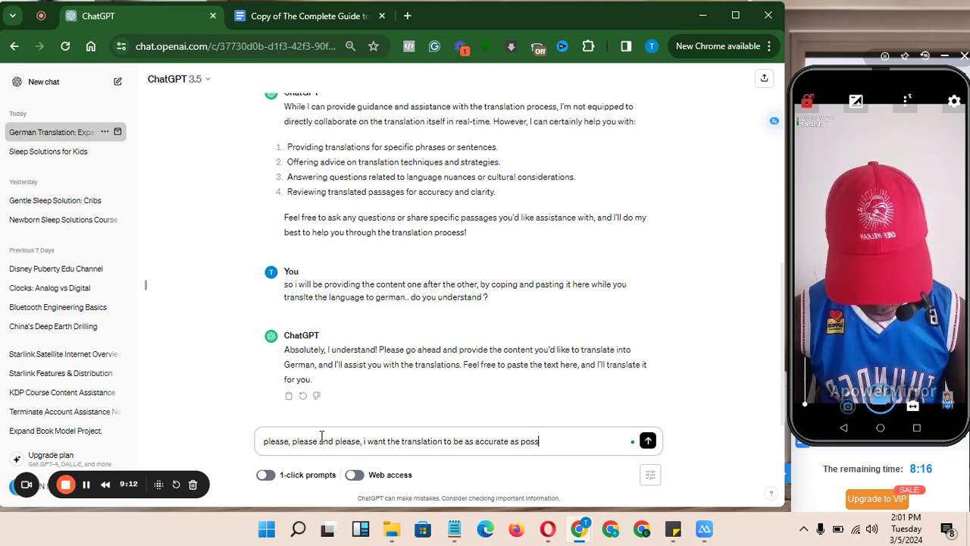
{"action": "key", "text": "BackSpace"}
{"action": "key", "text": "BackSpace"}
{"action": "key", "text": "BackSpace"}
{"action": "type", "text": "ible.. do you"}
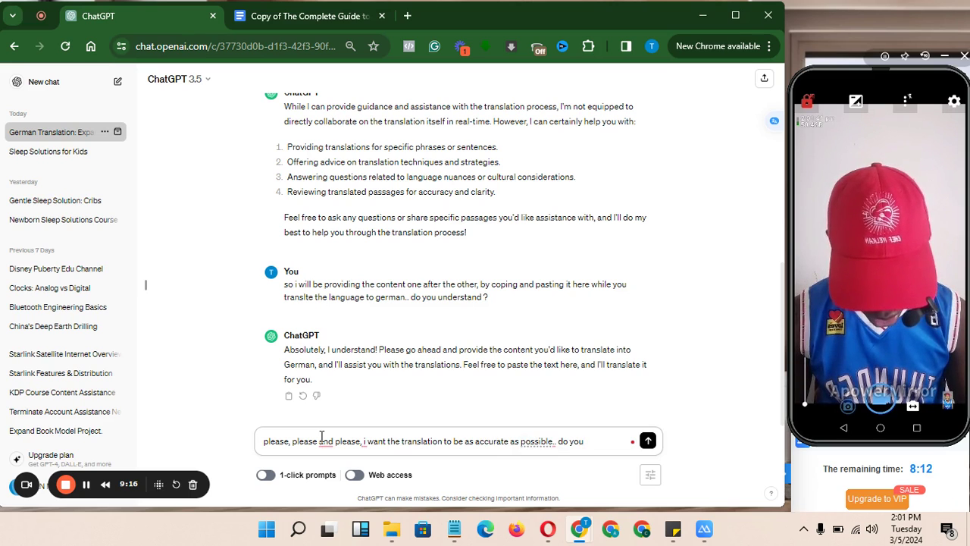
End the message with "promise that you will deliver the job 100%", send it and go to the end of ChatGPT's reply
{"action": "type", "text": " prmois"}
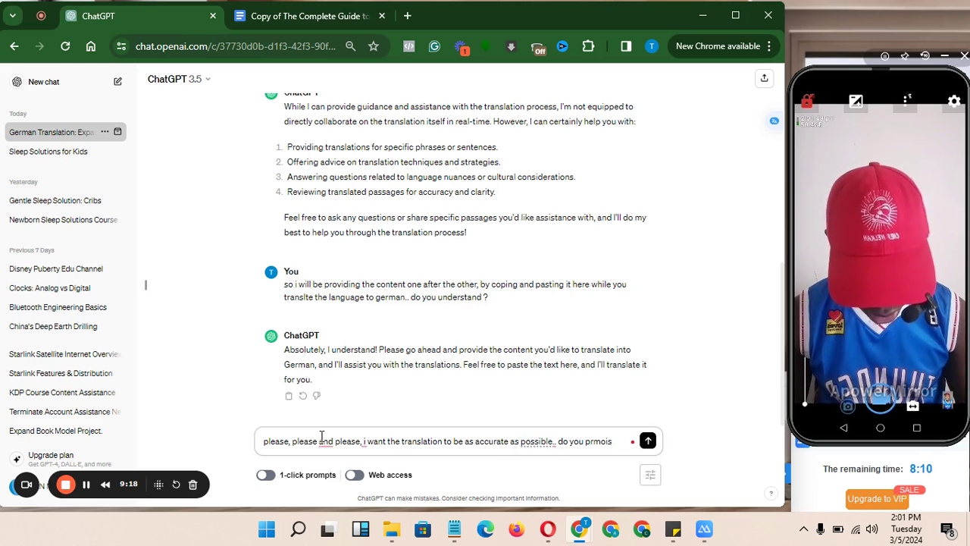
{"action": "key", "text": "BackSpace"}
{"action": "key", "text": "BackSpace"}
{"action": "key", "text": "BackSpace"}
{"action": "key", "text": "BackSpace"}
{"action": "type", "text": "omise"}
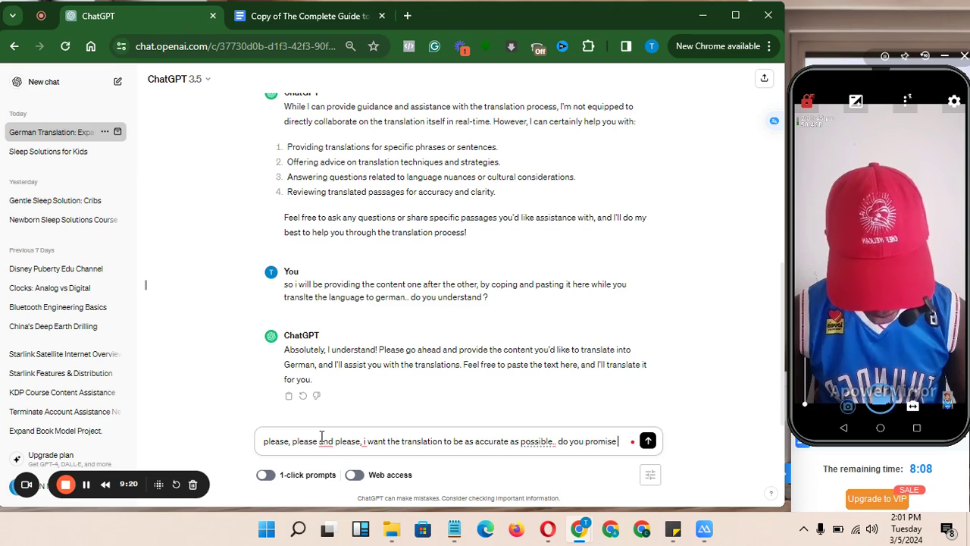
{"action": "type", "text": " that you will del"}
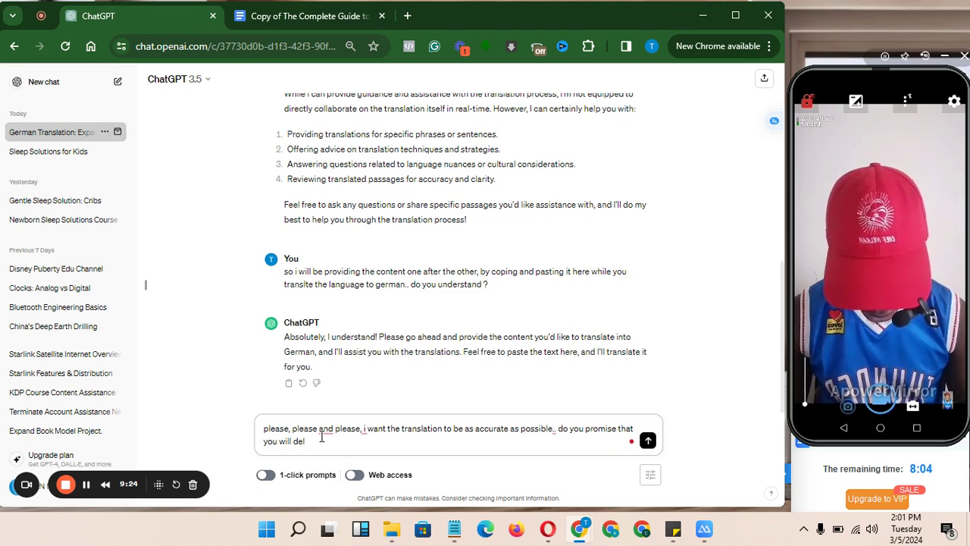
{"action": "type", "text": "iver"}
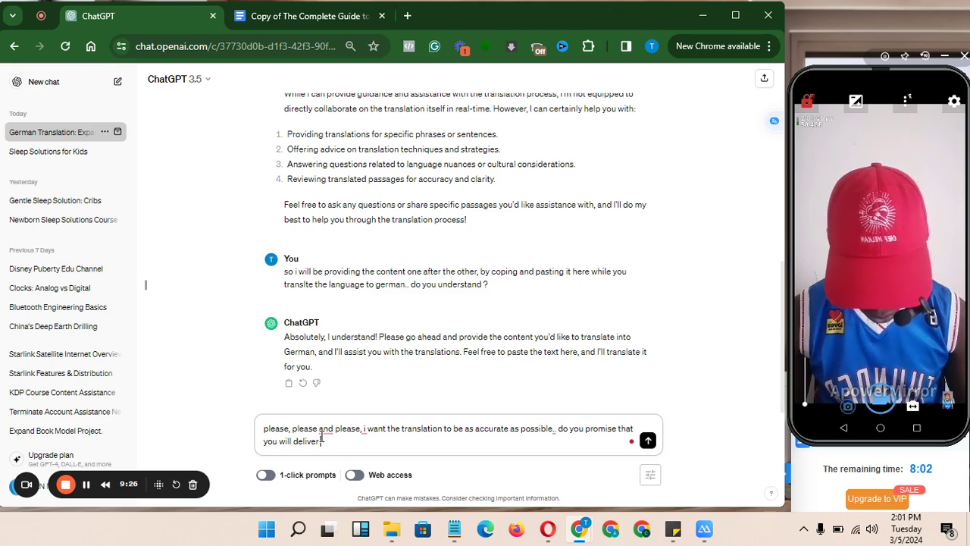
{"action": "type", "text": " the job"}
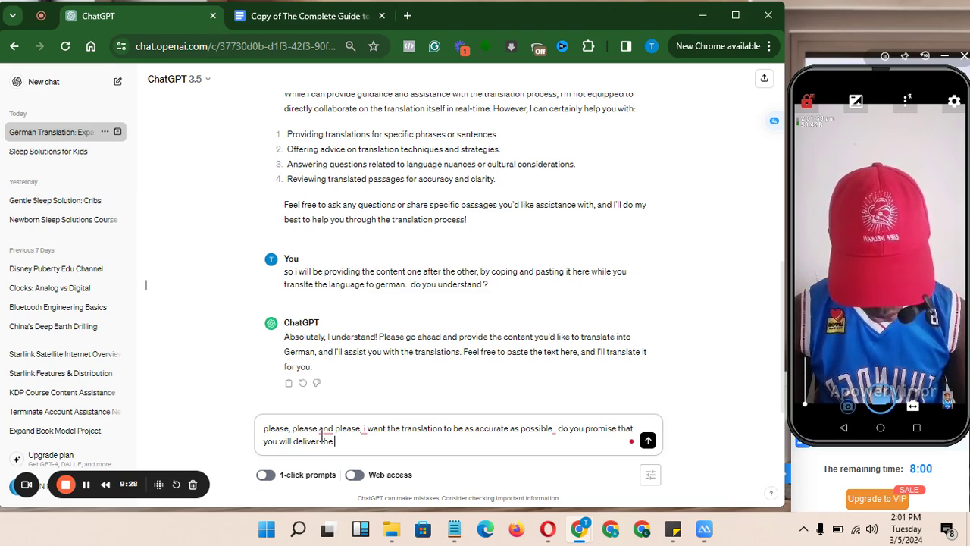
{"action": "type", "text": "00"}
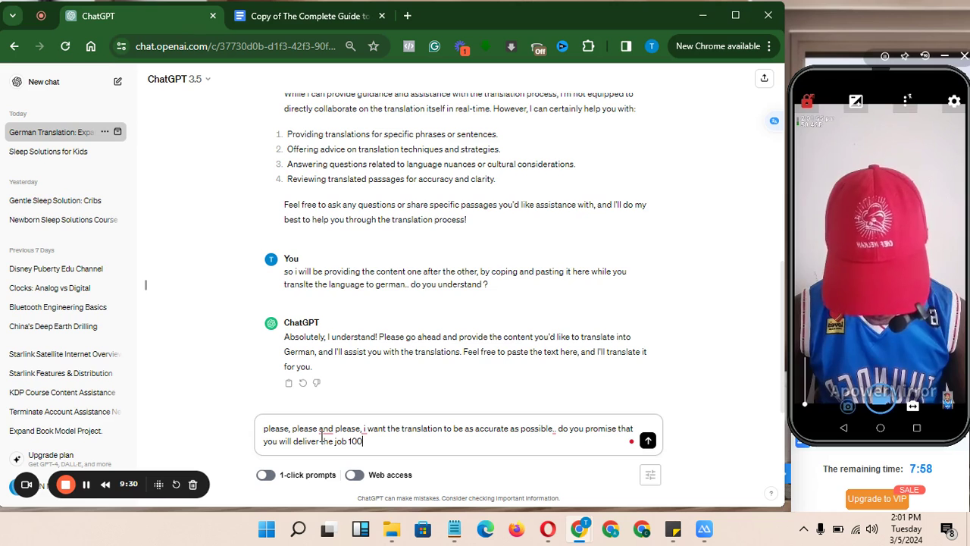
{"action": "type", "text": "%"}
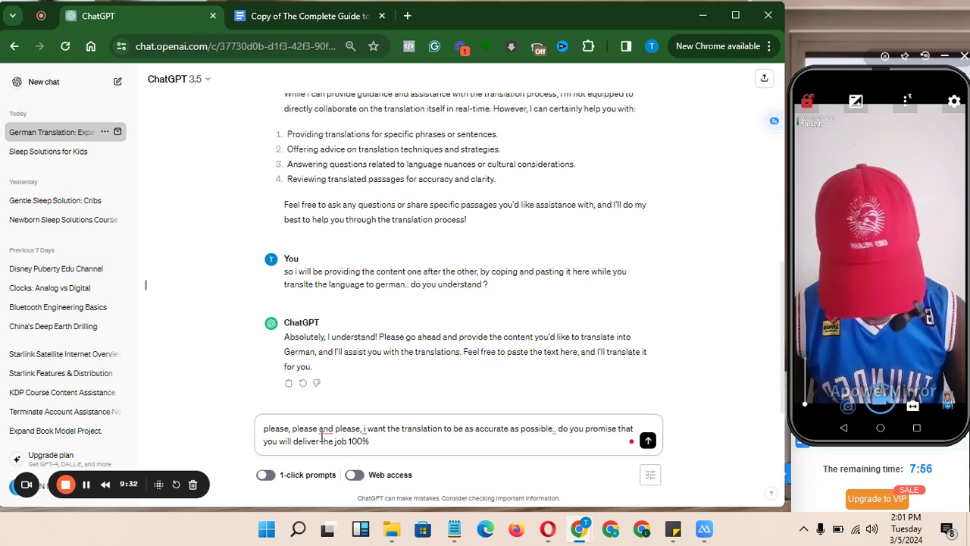
{"action": "key", "text": "Return"}
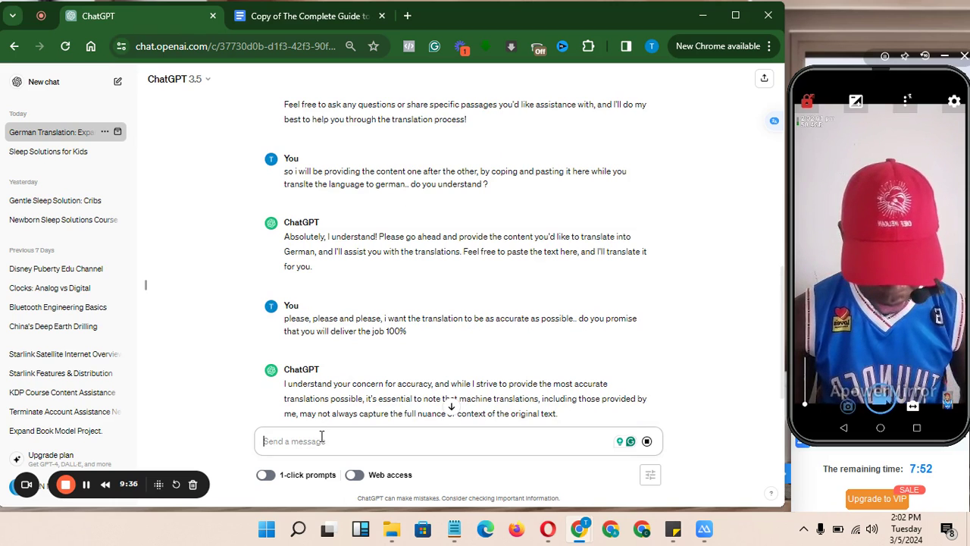
{"action": "left_click", "coordinate": [452, 407]}
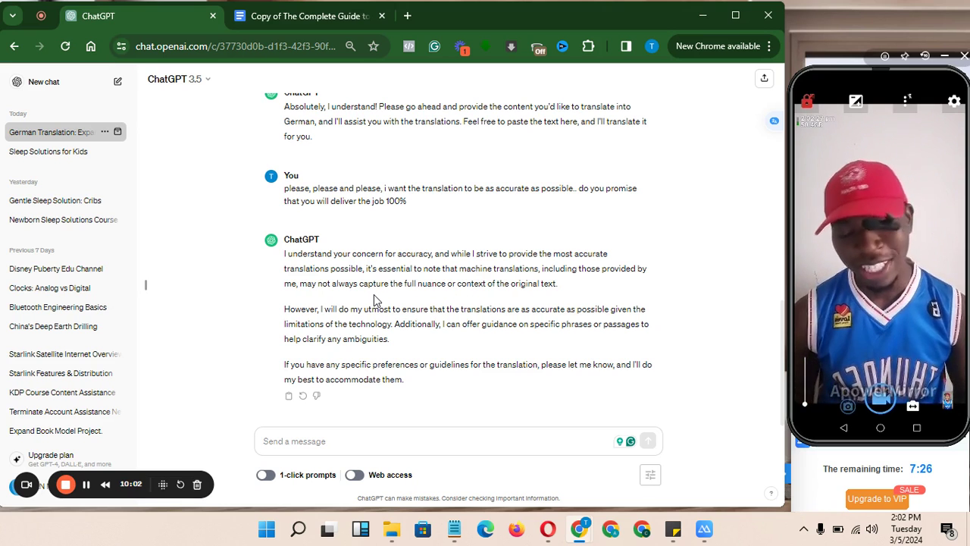
{"action": "left_click", "coordinate": [397, 441]}
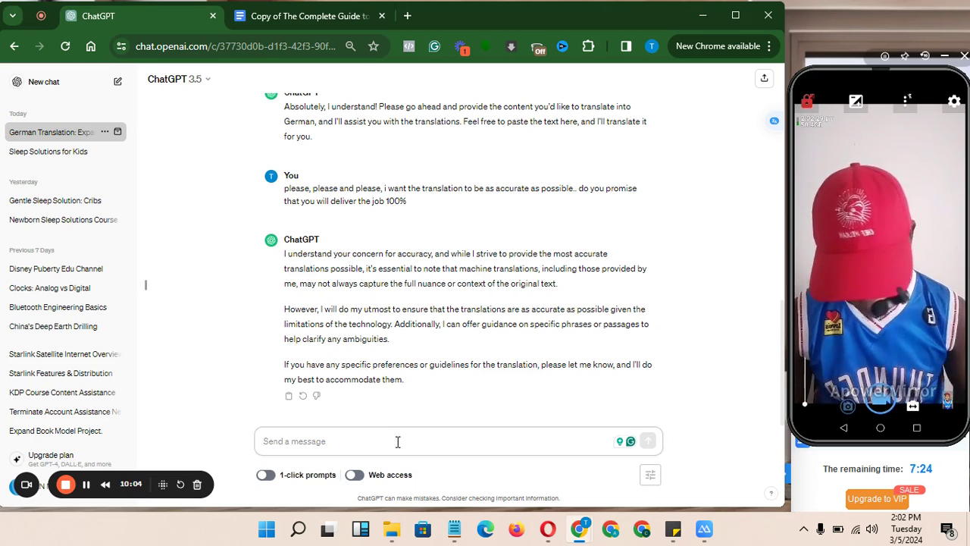
{"action": "type", "text": "The Complete Guide to Supporting Children with ADHD"}
{"action": "key", "text": "ctrl+a"}
{"action": "key", "text": "ctrl+c"}
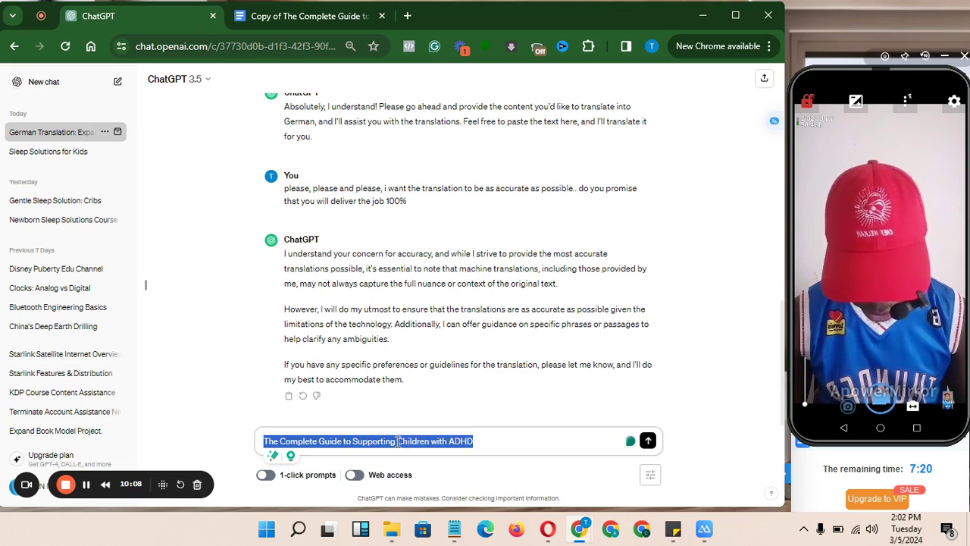
Make the message box read "what you will be seeing next is the contents" instead of the book title
{"action": "type", "text": "what "}
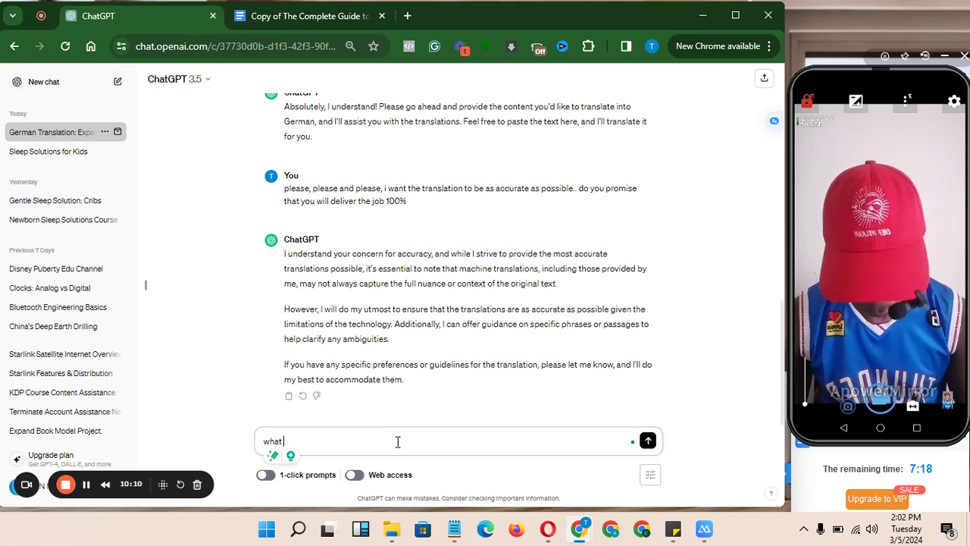
{"action": "type", "text": "you will be s"}
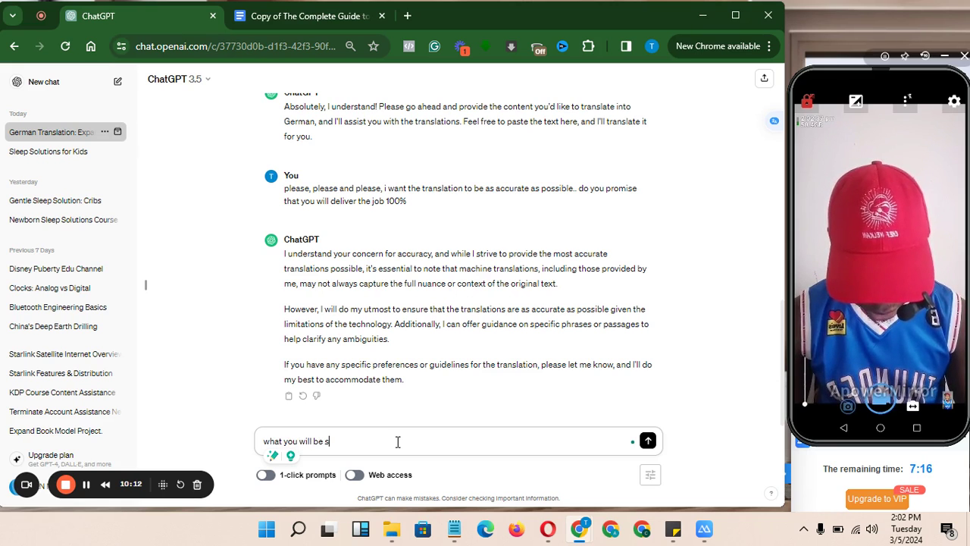
{"action": "key", "text": "BackSpace"}
{"action": "key", "text": "BackSpace"}
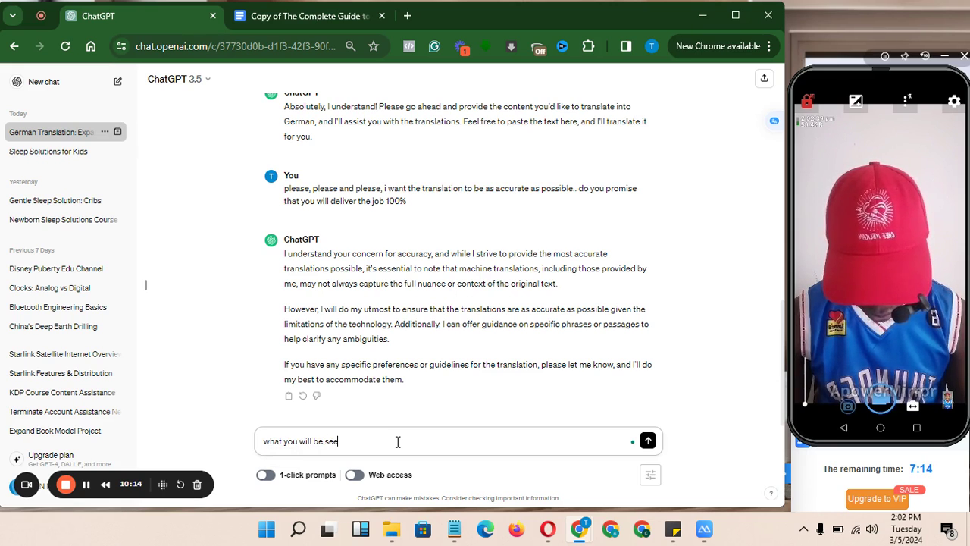
{"action": "type", "text": "g ne"}
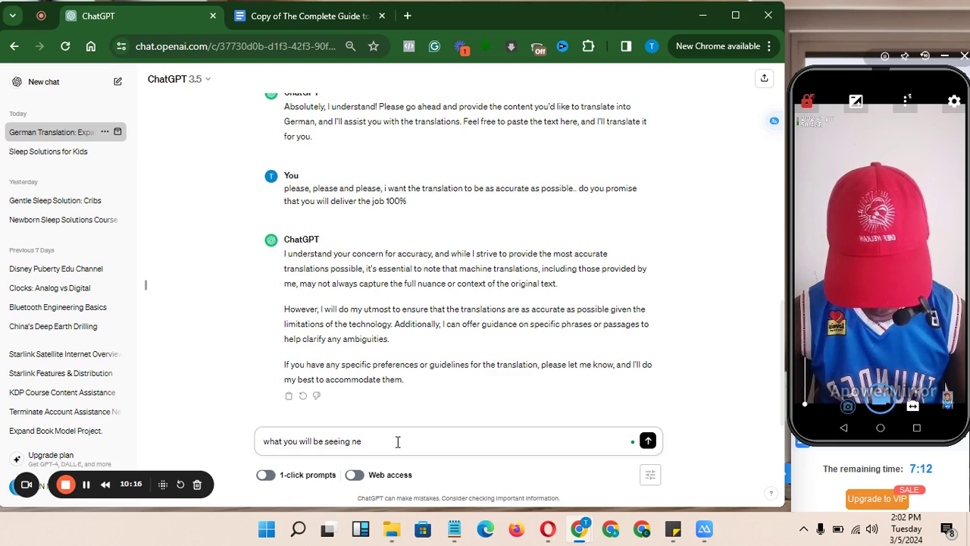
{"action": "type", "text": "xt is "}
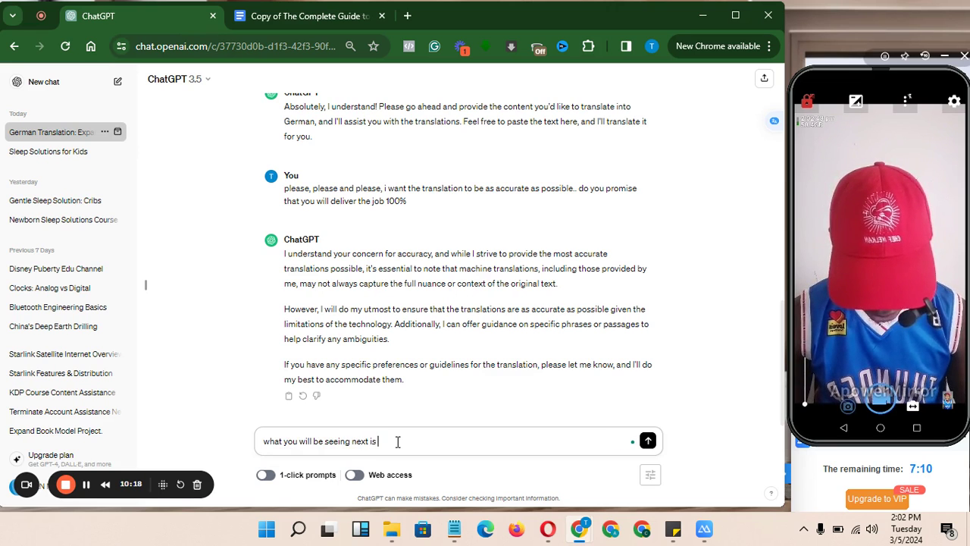
{"action": "type", "text": "the con"}
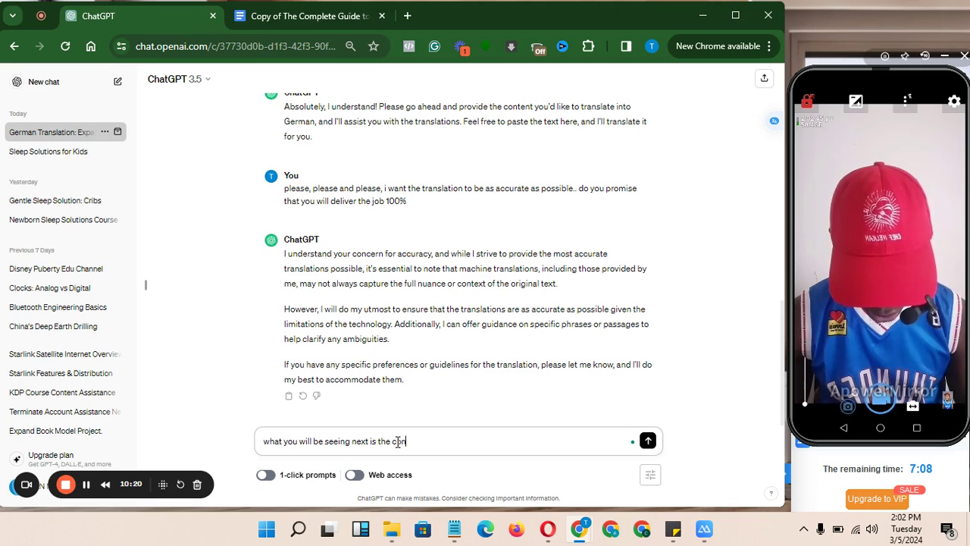
{"action": "type", "text": "tents"}
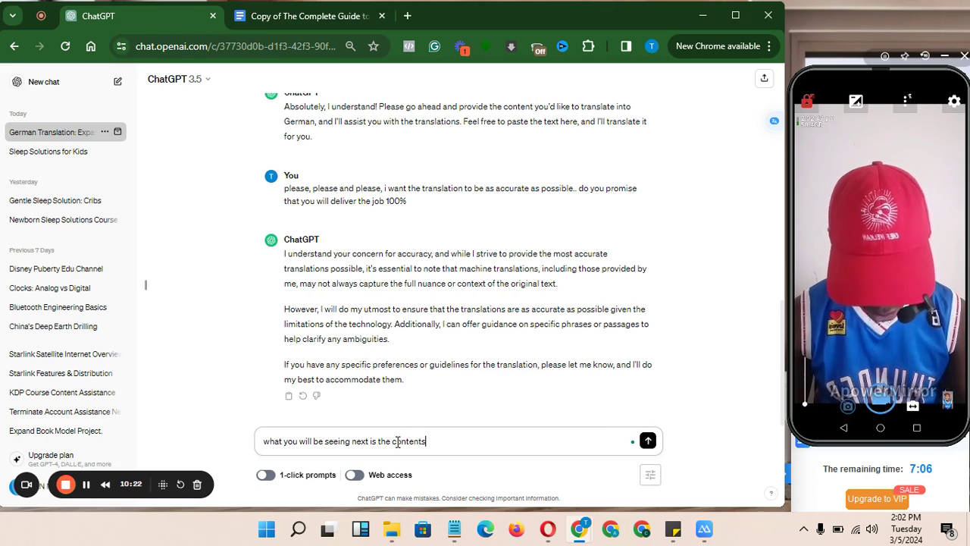
Finish the message with ", so do well and translate" and send it to ChatGPT
{"action": "type", "text": ", as"}
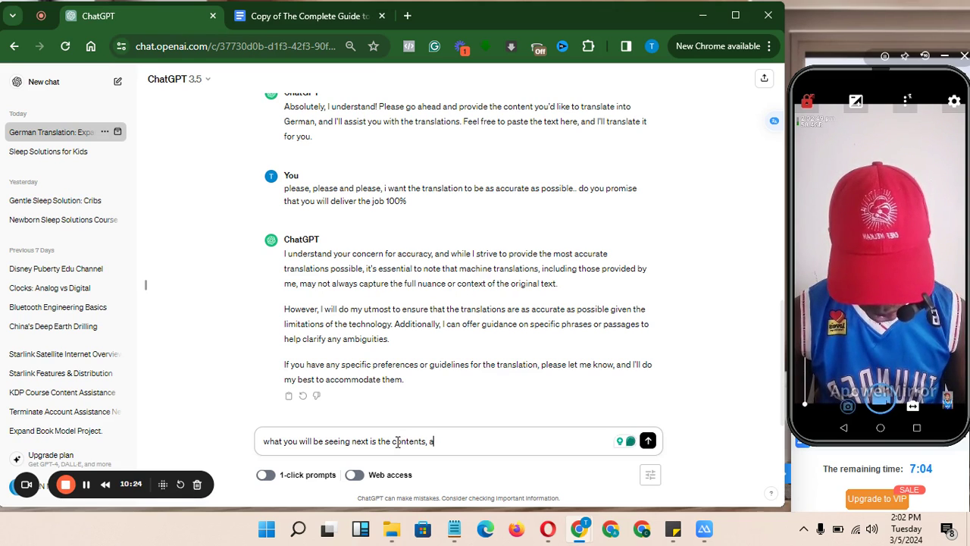
{"action": "key", "text": "BackSpace"}
{"action": "key", "text": "BackSpace"}
{"action": "type", "text": "so do well and"}
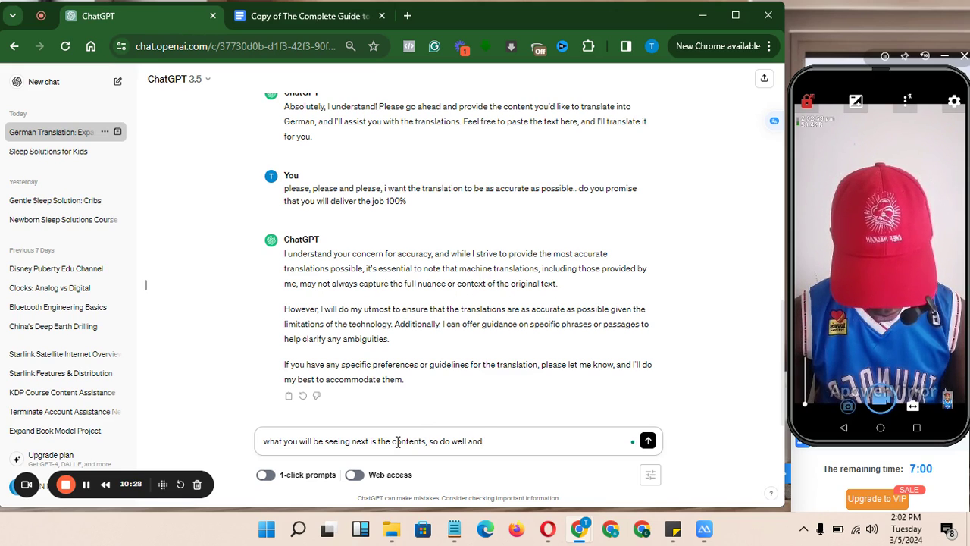
{"action": "type", "text": " trans"}
{"action": "key", "text": "BackSpace"}
{"action": "key", "text": "BackSpace"}
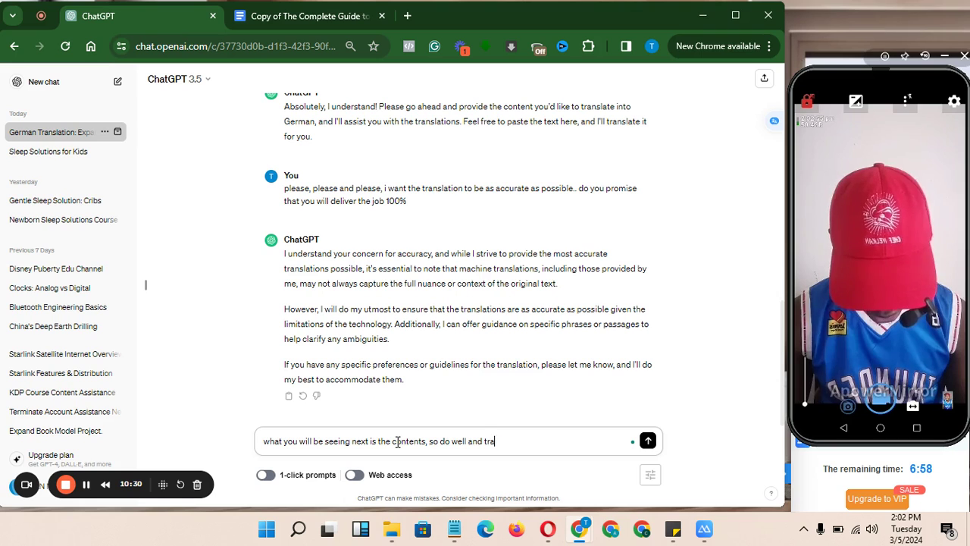
{"action": "type", "text": "nslate"}
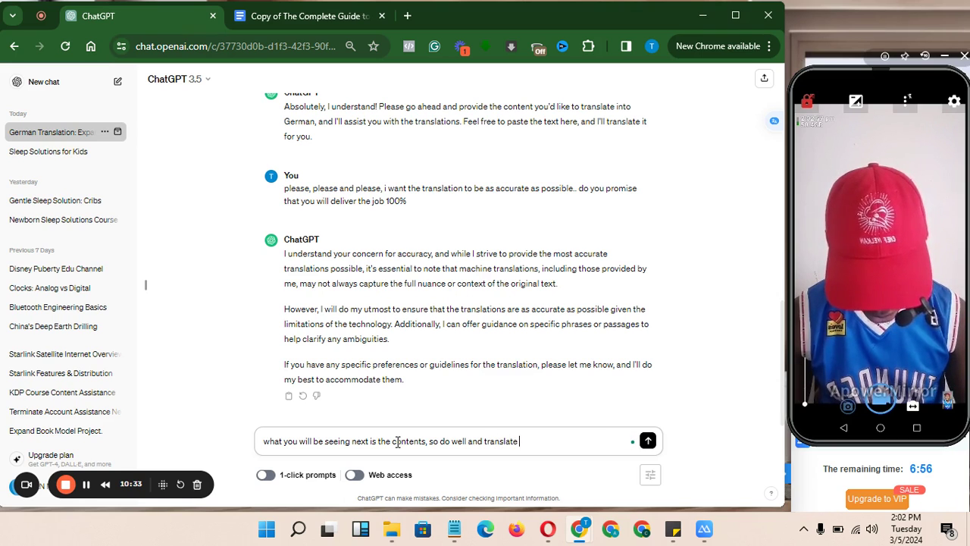
{"action": "key", "text": "Return"}
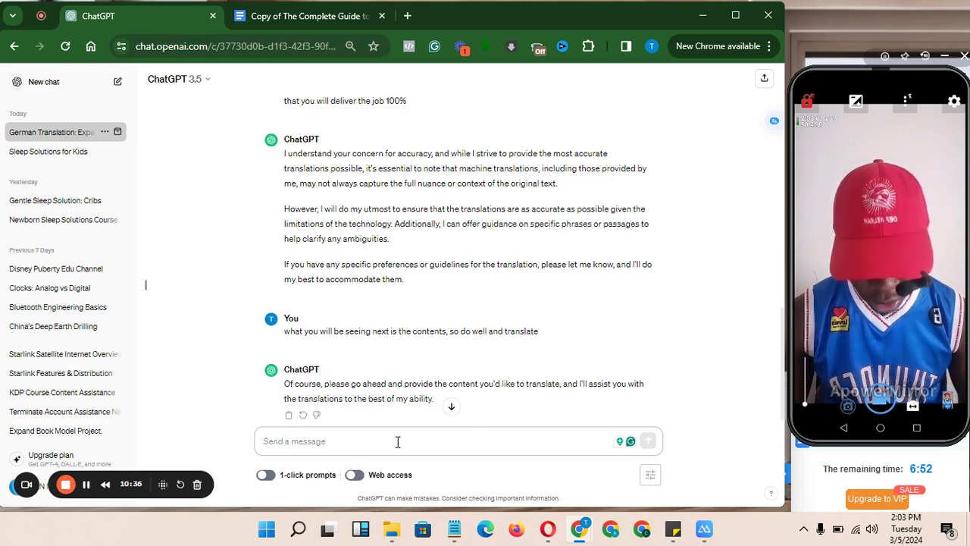
Paste the copied title "The Complete Guide to Supporting Children with ADHD" as a message and send it for translation
{"action": "key", "text": "ctrl+v"}
{"action": "key", "text": "Return"}
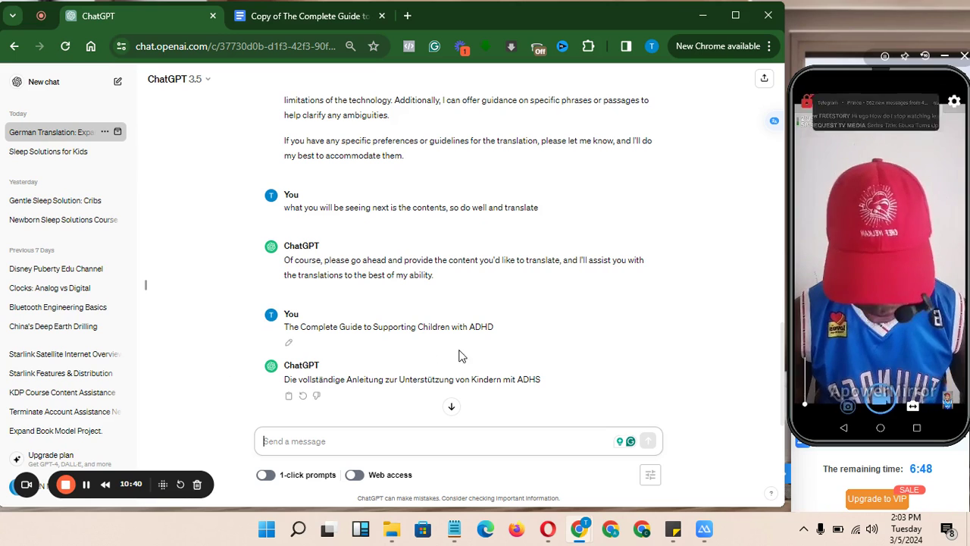
Copy ChatGPT's German title and paste it over the English title in Google Docs, removing the extra line break after it
{"action": "left_click_drag", "start_coordinate": [543, 385], "coordinate": [279, 385]}
{"action": "key", "text": "ctrl+c"}
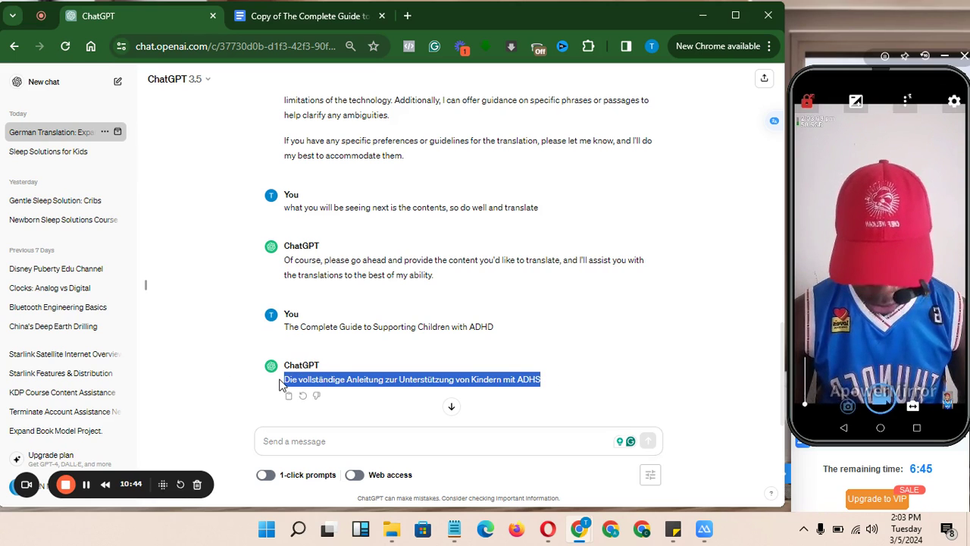
{"action": "left_click", "coordinate": [284, 16]}
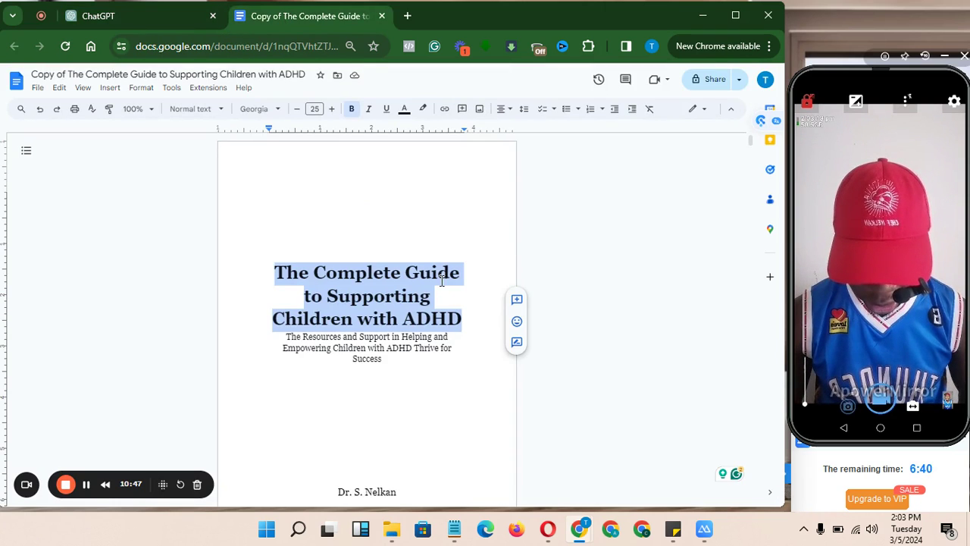
{"action": "key", "text": "ctrl+v"}
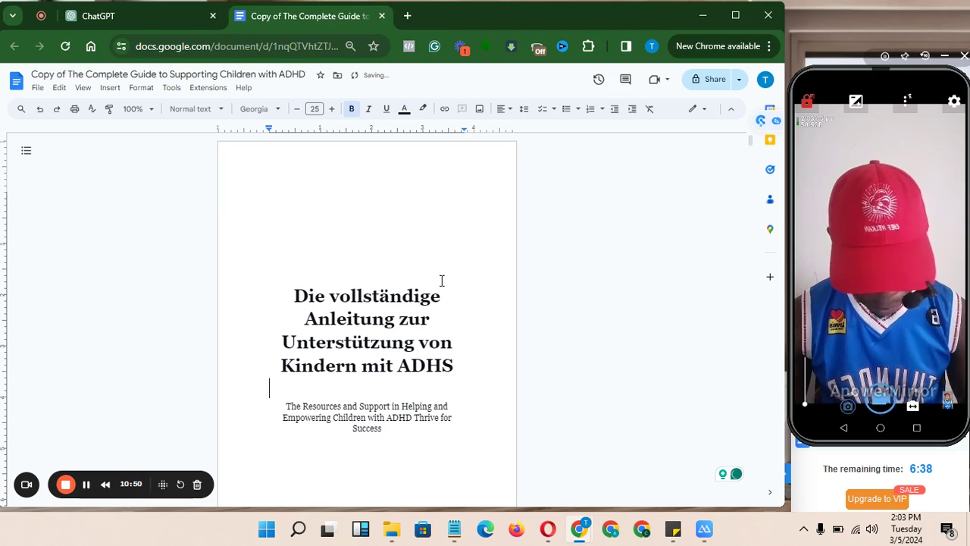
{"action": "key", "text": "BackSpace"}
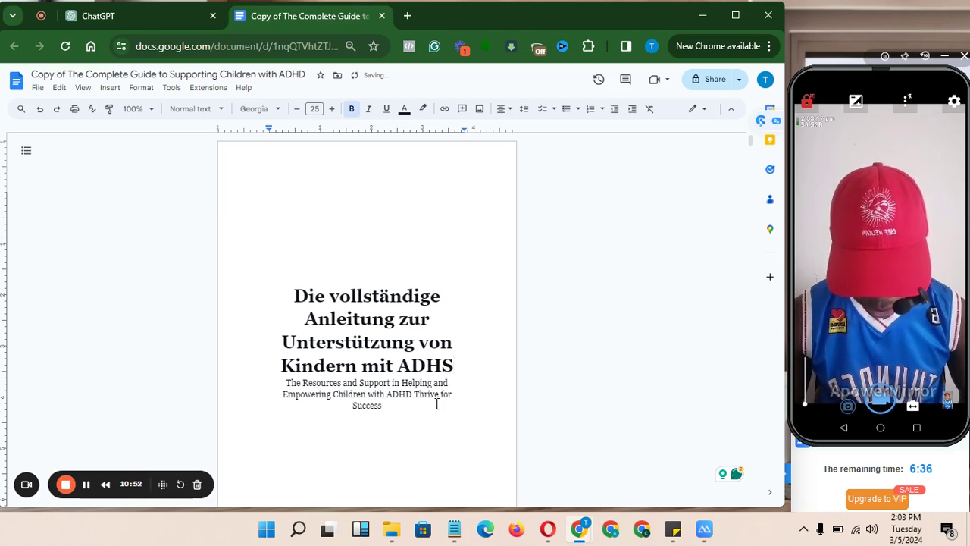
Copy the English subtitle "The Resources and Support in Helping and Empowering Children with ADHD Thrive for Success" and send it to ChatGPT for translation
{"action": "left_click_drag", "start_coordinate": [394, 409], "coordinate": [277, 387]}
{"action": "key", "text": "ctrl+c"}
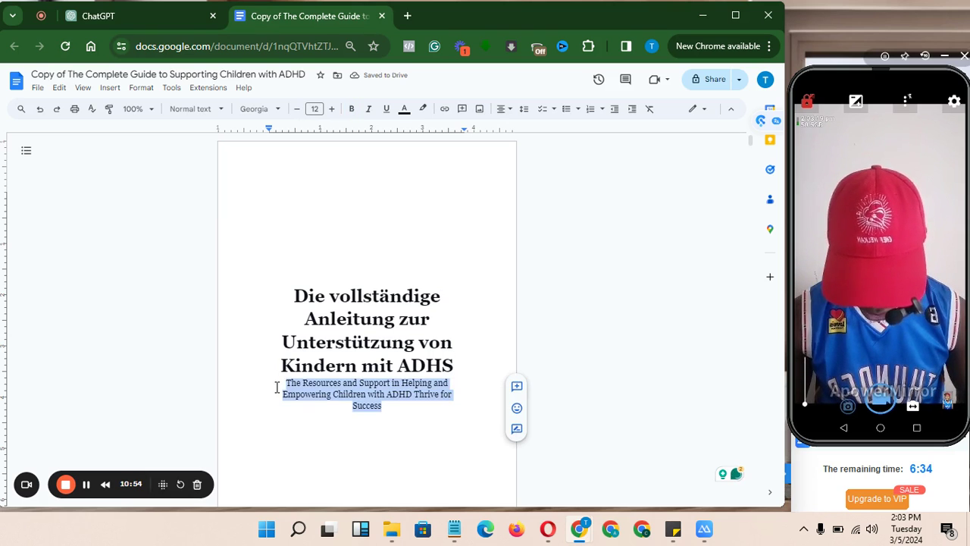
{"action": "left_click", "coordinate": [125, 18]}
{"action": "left_click", "coordinate": [381, 443]}
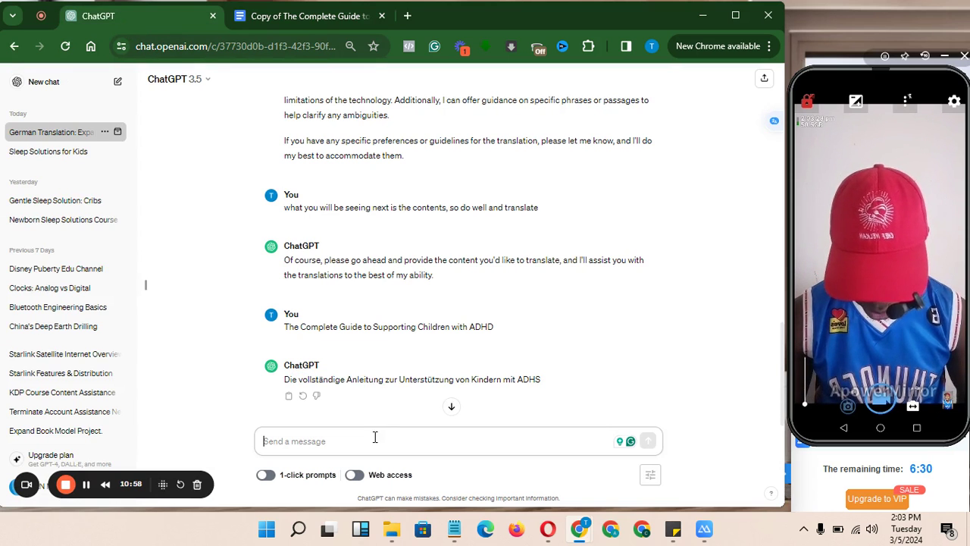
{"action": "key", "text": "ctrl+v"}
{"action": "key", "text": "Return"}
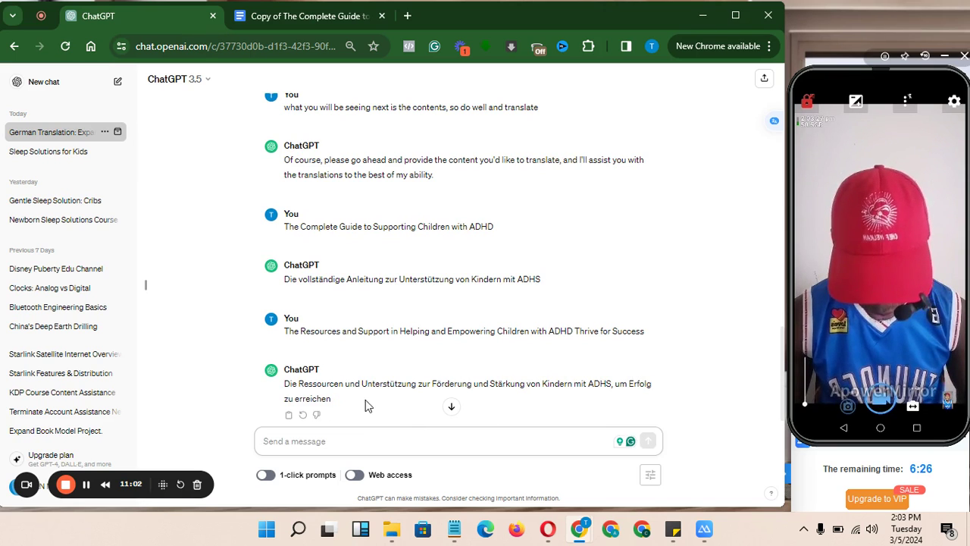
Copy ChatGPT's German subtitle and paste it over the English subtitle on the title page in Google Docs
{"action": "left_click_drag", "start_coordinate": [345, 407], "coordinate": [279, 394]}
{"action": "key", "text": "ctrl+c"}
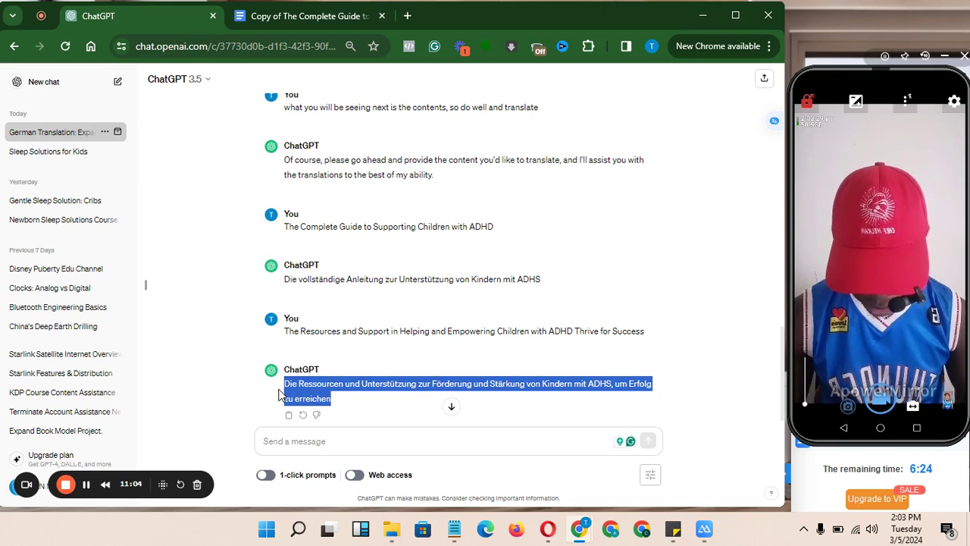
{"action": "left_click", "coordinate": [312, 20]}
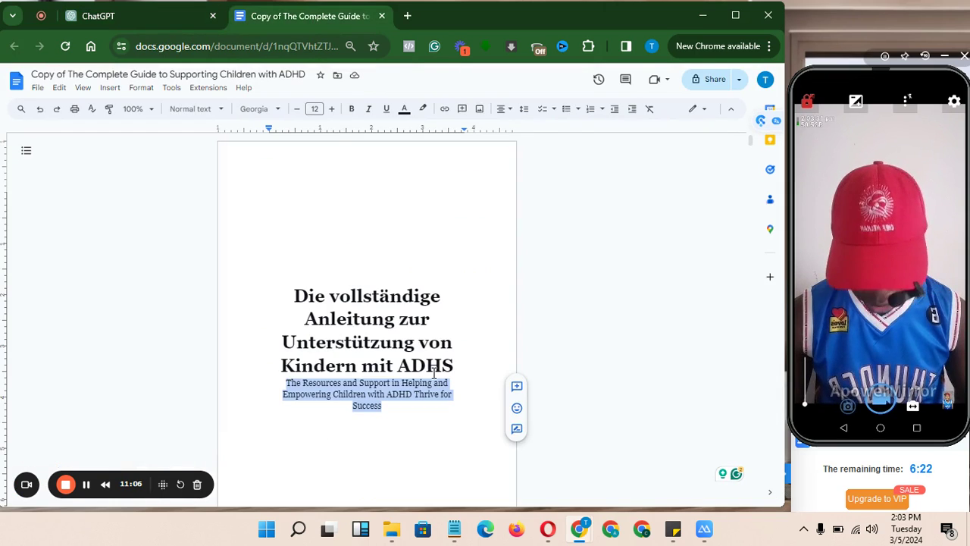
{"action": "key", "text": "ctrl+v"}
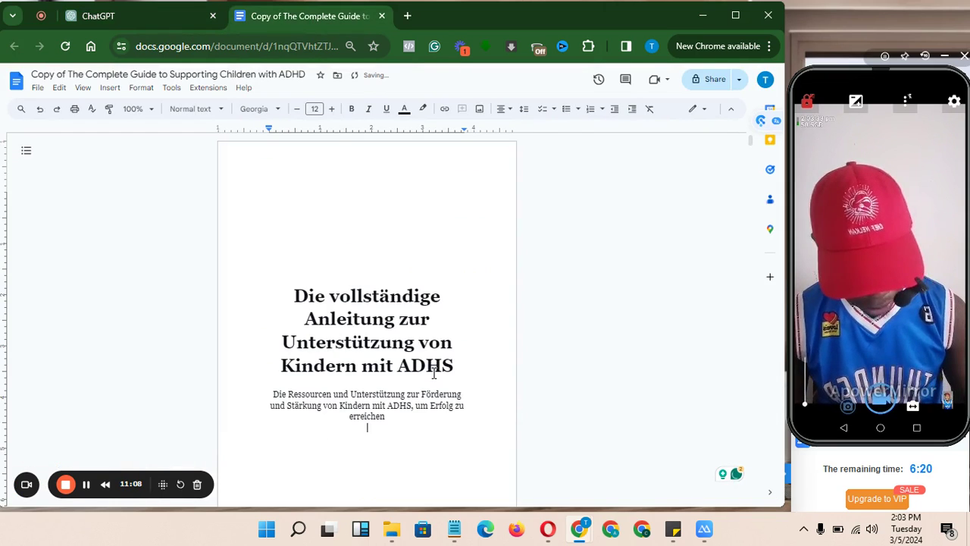
Remove blank space above the German title so that the author's name fits back on the title page
{"action": "key", "text": "Down"}
{"action": "key", "text": "Down"}
{"action": "key", "text": "Down"}
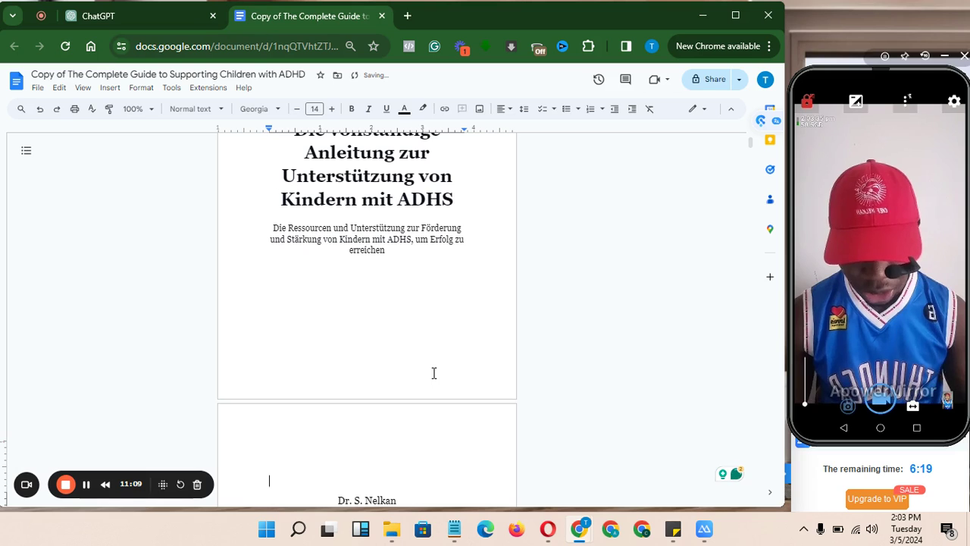
{"action": "key", "text": "Up"}
{"action": "key", "text": "Up"}
{"action": "key", "text": "Up"}
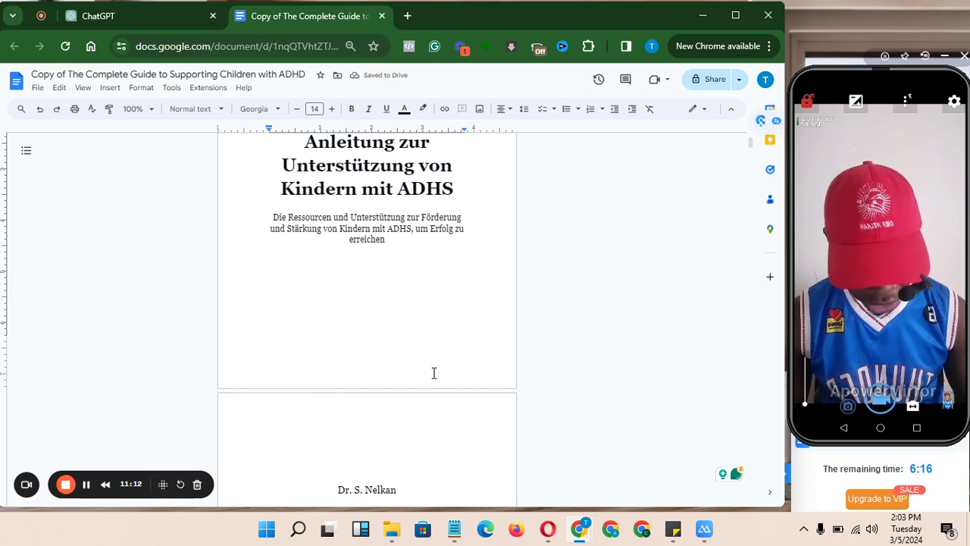
{"action": "key", "text": "ctrl+shift+l"}
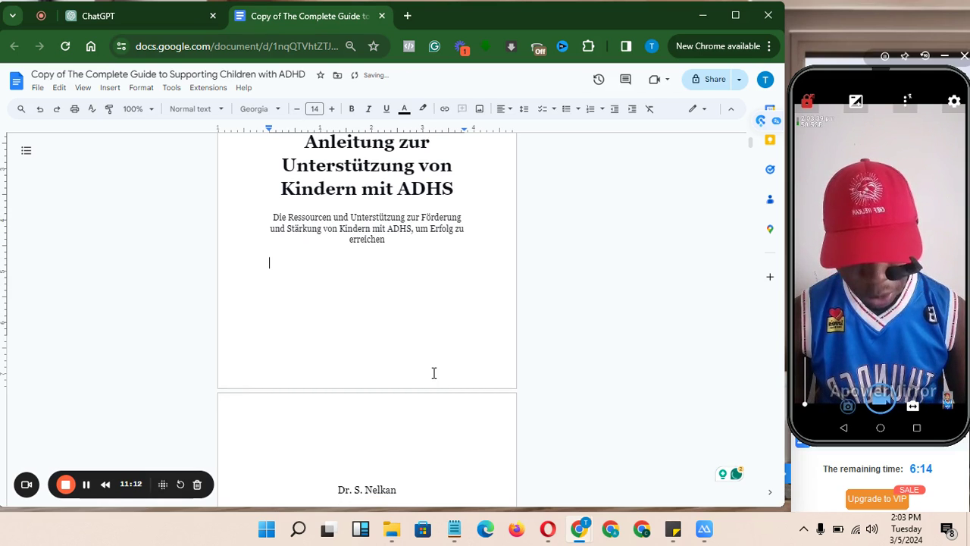
{"action": "key", "text": "ctrl+shift+comma"}
{"action": "key", "text": "Up"}
{"action": "key", "text": "Up"}
{"action": "key", "text": "Up"}
{"action": "key", "text": "Up"}
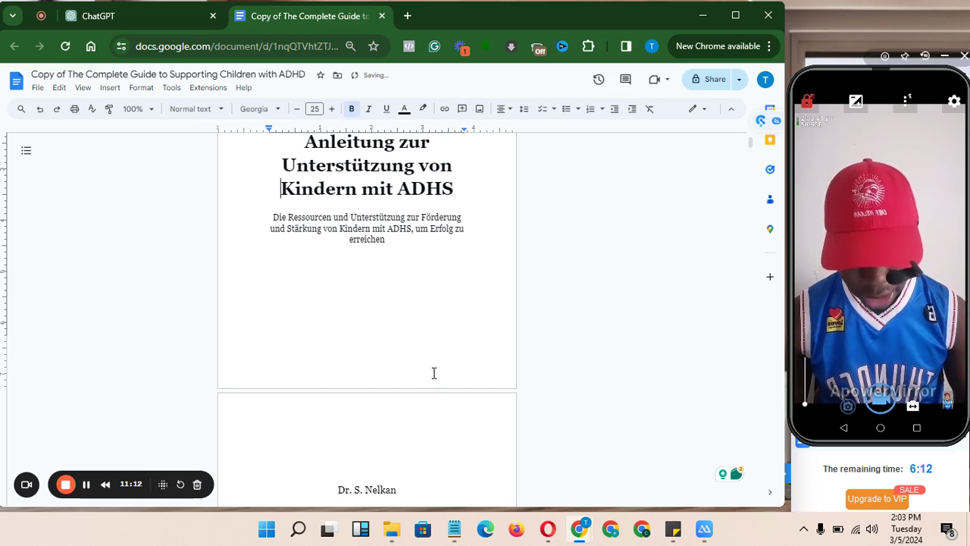
{"action": "key", "text": "Up"}
{"action": "key", "text": "Up"}
{"action": "key", "text": "Up"}
{"action": "key", "text": "Up"}
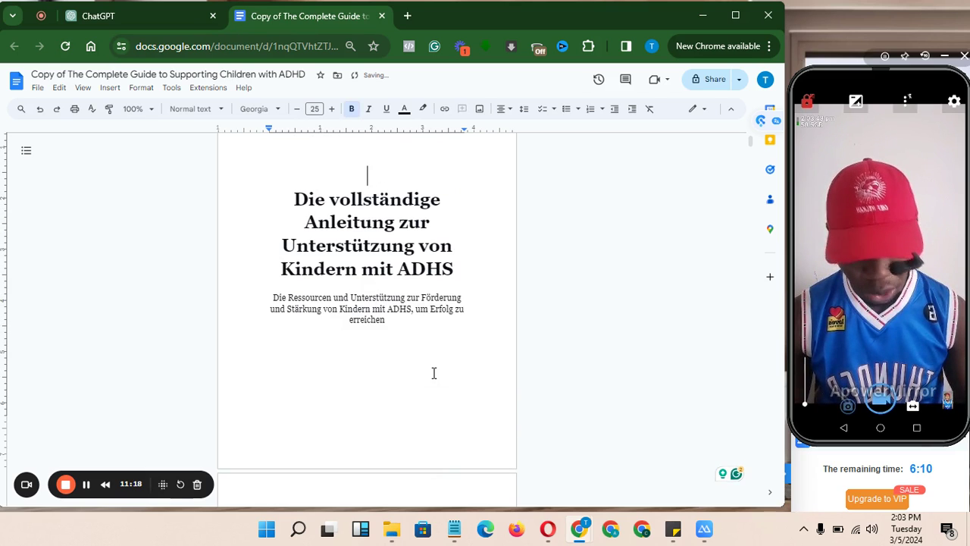
{"action": "key", "text": "ctrl+shift+l"}
{"action": "key", "text": "BackSpace"}
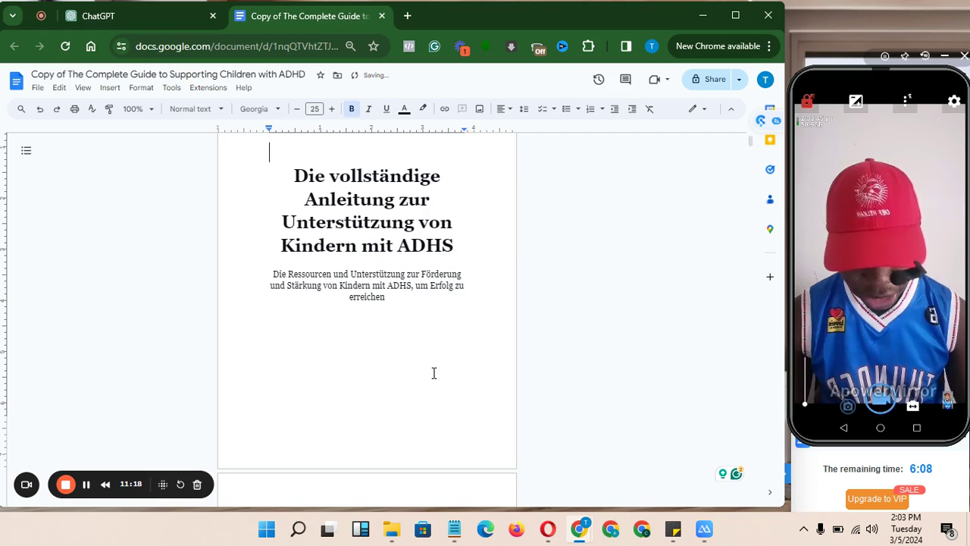
{"action": "key", "text": "Return"}
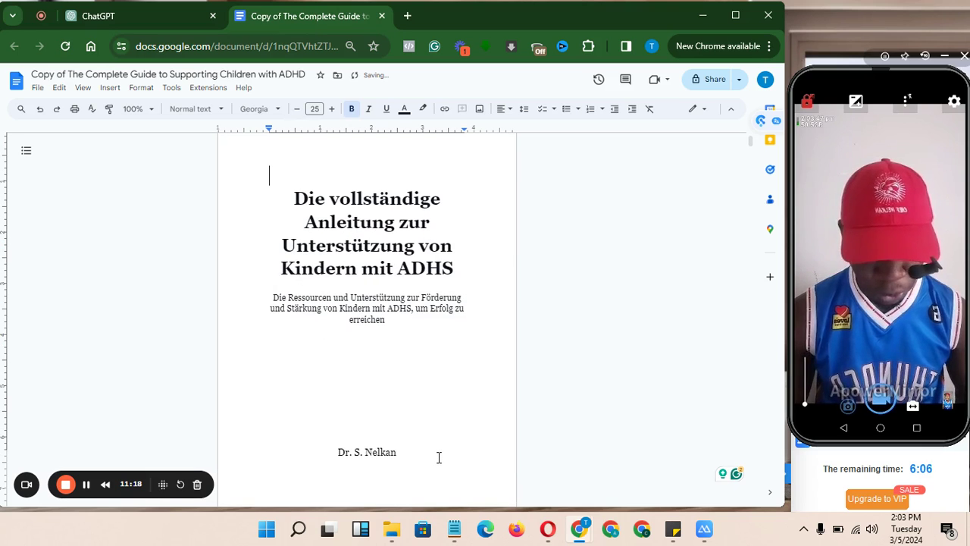
Look over the author line, the copyright page and the first entries of the table of contents
{"action": "left_click", "coordinate": [438, 457]}
{"action": "scroll", "coordinate": [438, 457], "scroll_direction": "down", "scroll_amount": 3}
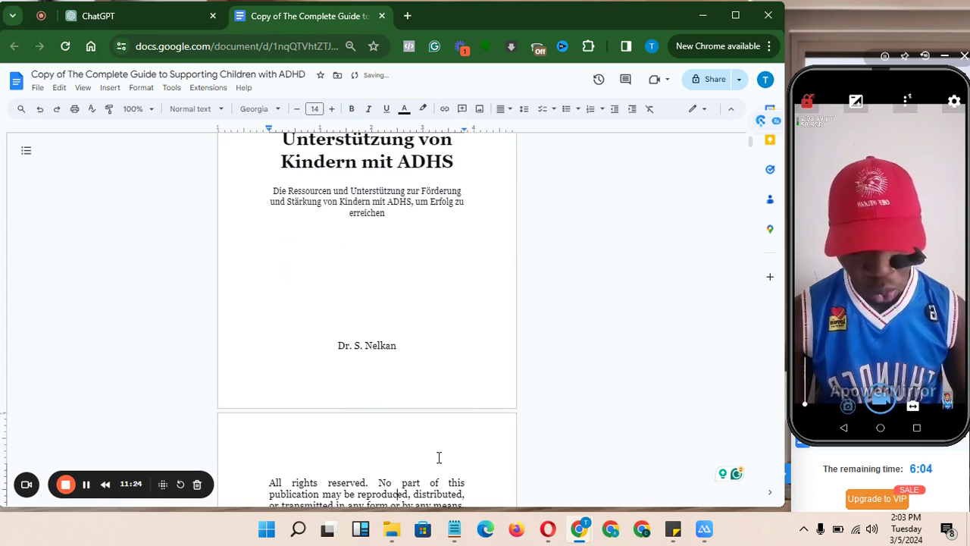
{"action": "scroll", "coordinate": [438, 457], "scroll_direction": "down", "scroll_amount": 5}
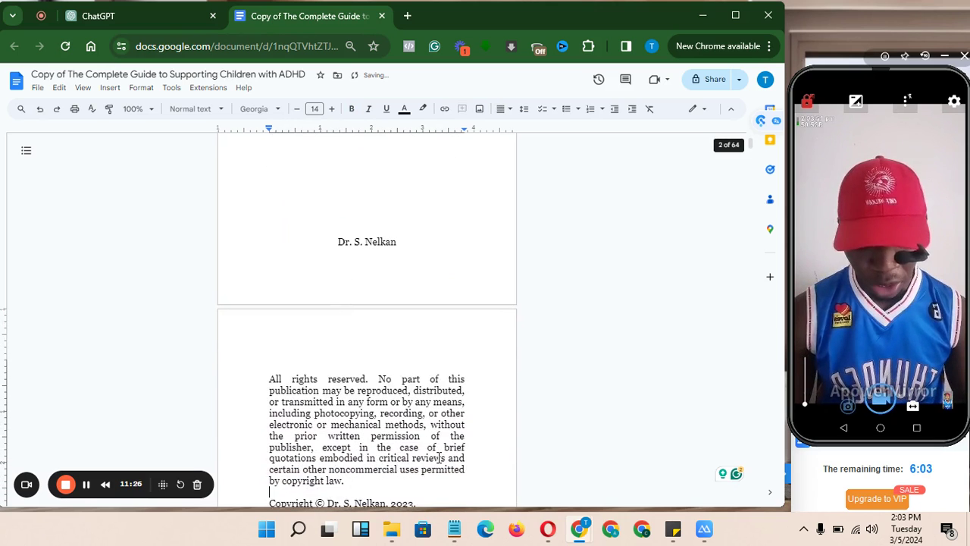
{"action": "scroll", "coordinate": [438, 457], "scroll_direction": "down", "scroll_amount": 1}
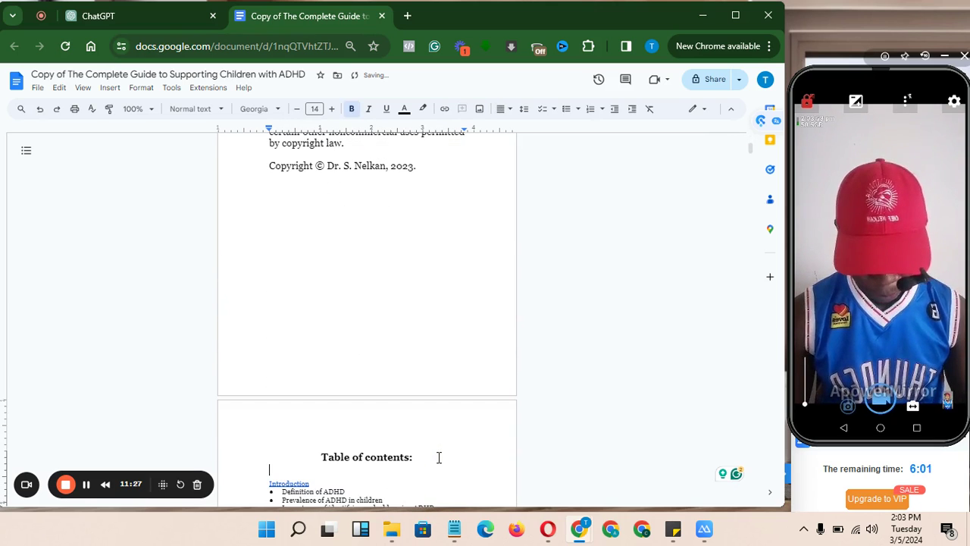
{"action": "key", "text": "Down"}
{"action": "key", "text": "Down"}
{"action": "key", "text": "Down"}
{"action": "key", "text": "Down"}
{"action": "key", "text": "Down"}
{"action": "key", "text": "Down"}
{"action": "key", "text": "Down"}
{"action": "key", "text": "Down"}
{"action": "key", "text": "Down"}
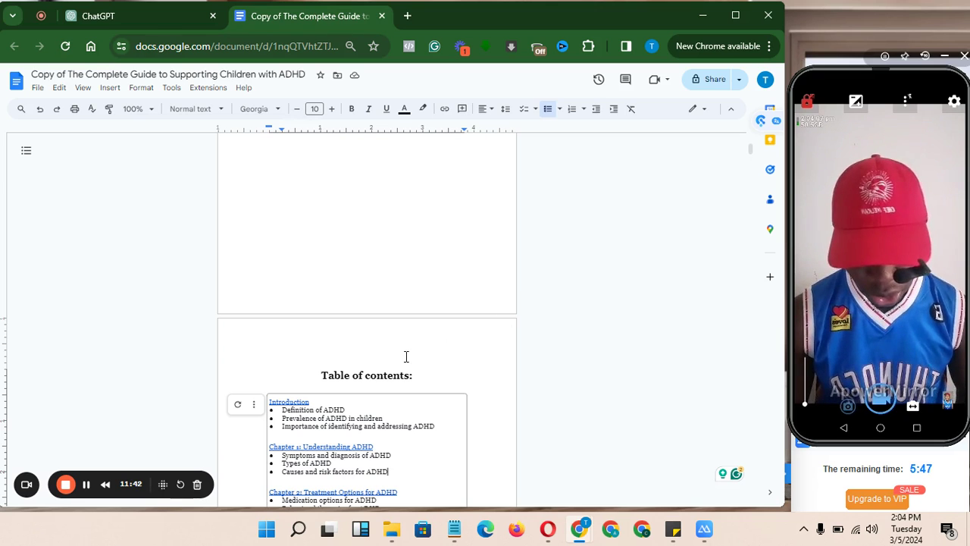
Copy the heading "Table of contents:" from the document and send it to ChatGPT for translation
{"action": "left_click", "coordinate": [427, 374]}
{"action": "left_click_drag", "start_coordinate": [426, 374], "coordinate": [314, 364]}
{"action": "key", "text": "ctrl+c"}
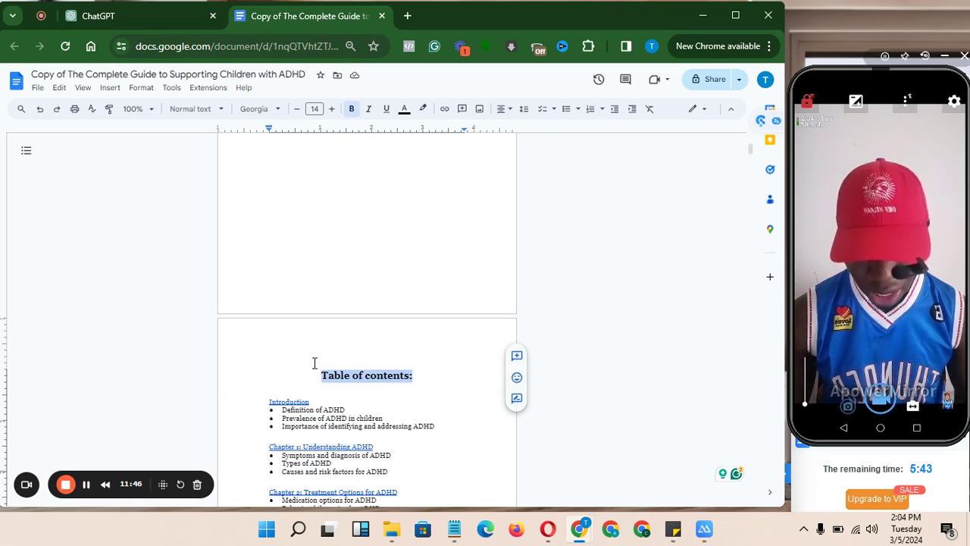
{"action": "left_click", "coordinate": [119, 21]}
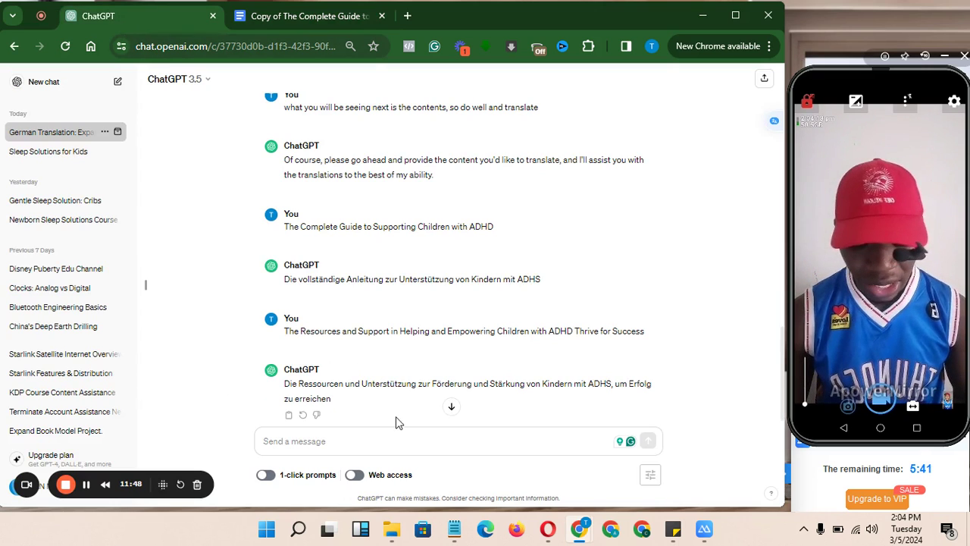
{"action": "left_click", "coordinate": [403, 451]}
{"action": "key", "text": "ctrl+v"}
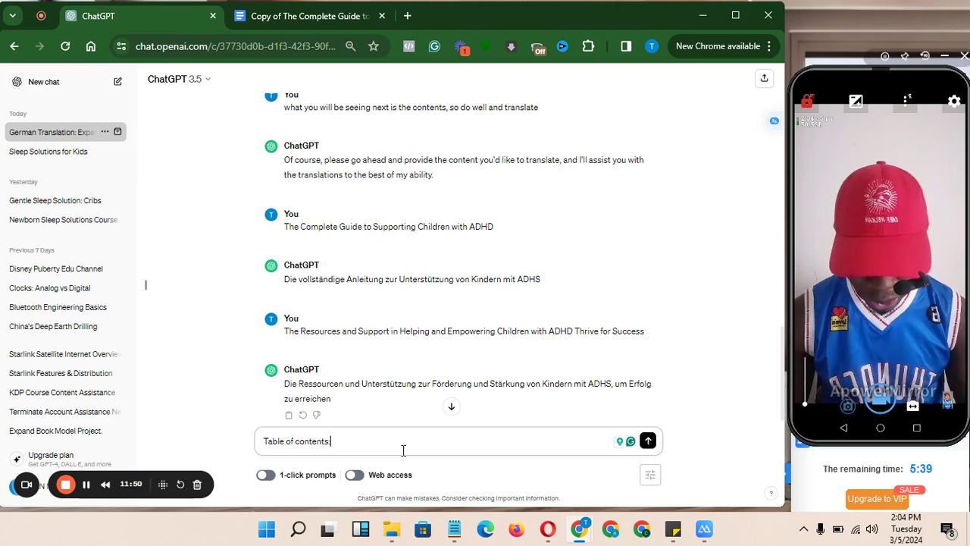
{"action": "key", "text": "Return"}
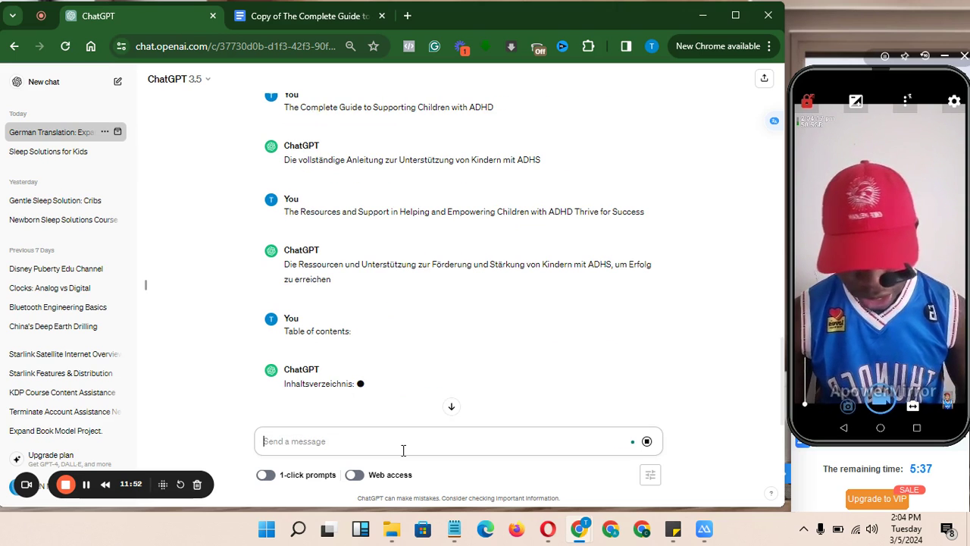
Replace the table of contents heading in Google Docs with ChatGPT's "Inhaltsverzeichnis:" and remove the extra line break
{"action": "left_click_drag", "start_coordinate": [357, 385], "coordinate": [280, 385]}
{"action": "key", "text": "ctrl+c"}
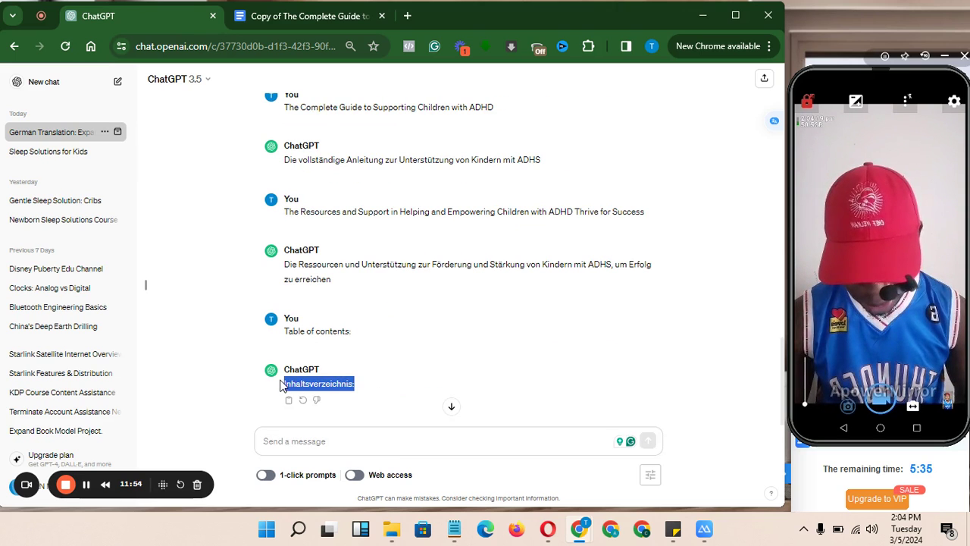
{"action": "left_click", "coordinate": [292, 23]}
{"action": "key", "text": "ctrl+v"}
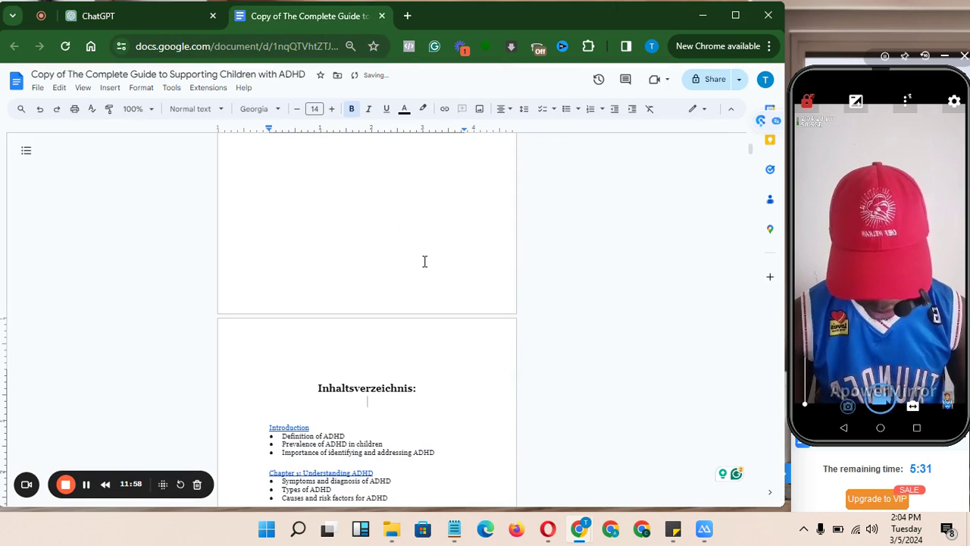
{"action": "key", "text": "BackSpace"}
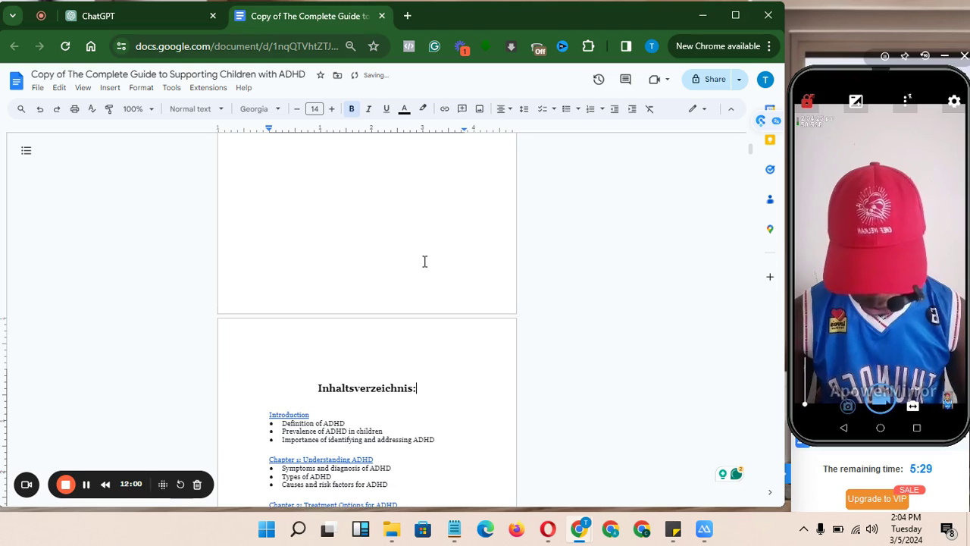
Copy the Introduction heading and its three bullet points from the table of contents
{"action": "key", "text": "Down"}
{"action": "key", "text": "Down"}
{"action": "key", "text": "Down"}
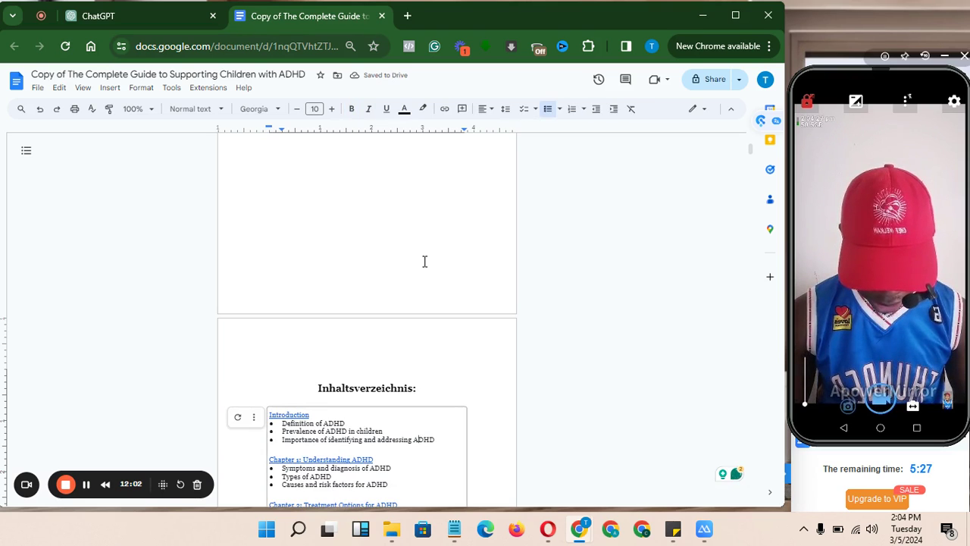
{"action": "key", "text": "Down"}
{"action": "key", "text": "End"}
{"action": "key", "text": "shift+Up"}
{"action": "key", "text": "shift+Up"}
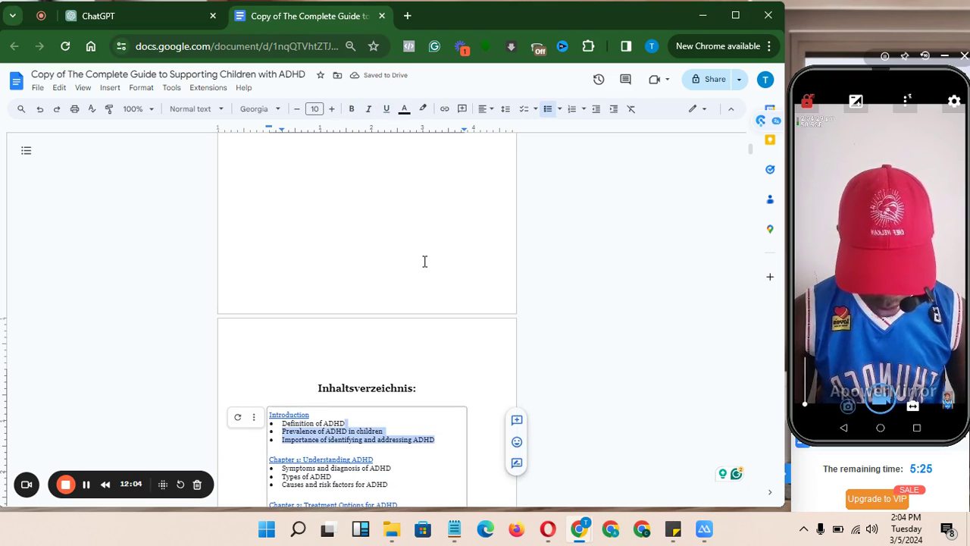
{"action": "key", "text": "shift+Up"}
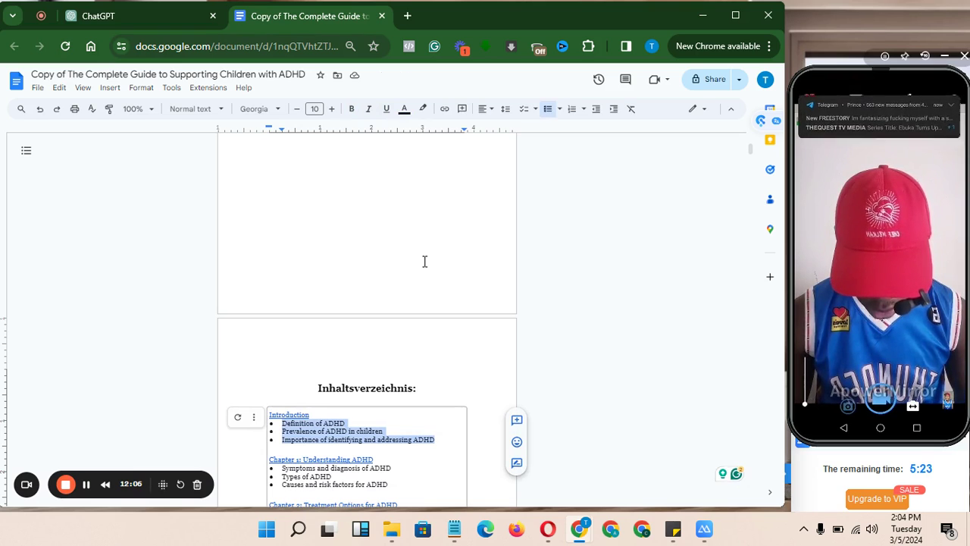
{"action": "key", "text": "shift+Home"}
{"action": "key", "text": "ctrl+c"}
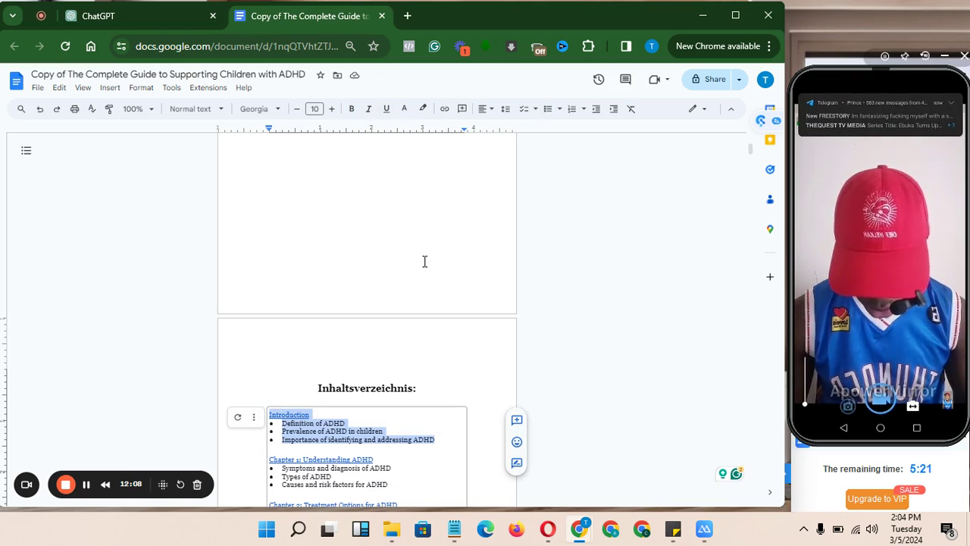
Send the copied Introduction entries to ChatGPT for translation and go to the end of the reply
{"action": "left_click", "coordinate": [137, 18]}
{"action": "left_click", "coordinate": [341, 444]}
{"action": "key", "text": "ctrl+v"}
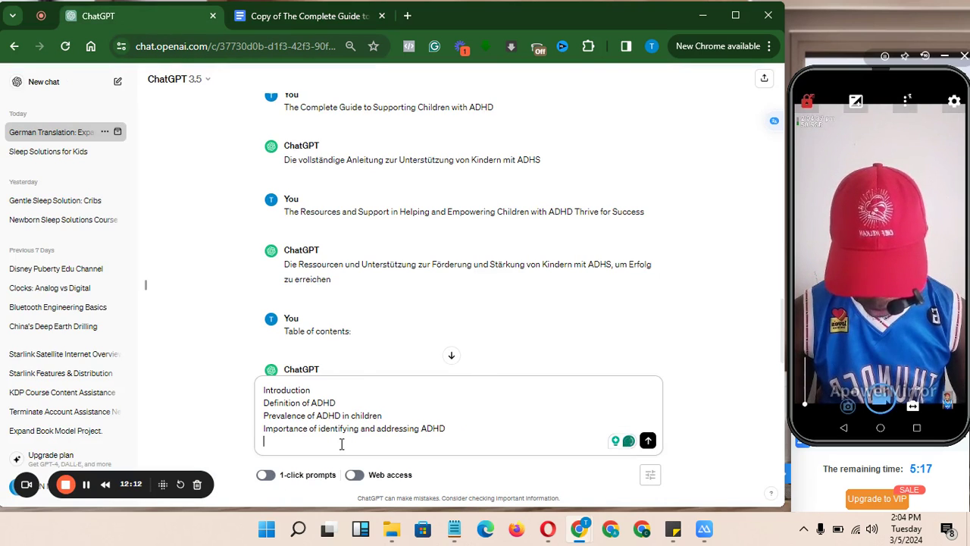
{"action": "key", "text": "Return"}
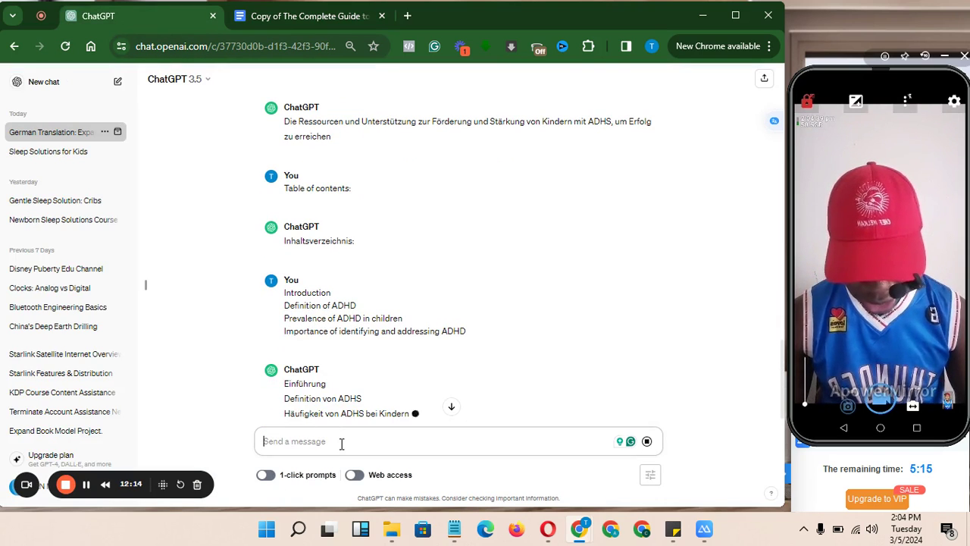
{"action": "left_click", "coordinate": [450, 408]}
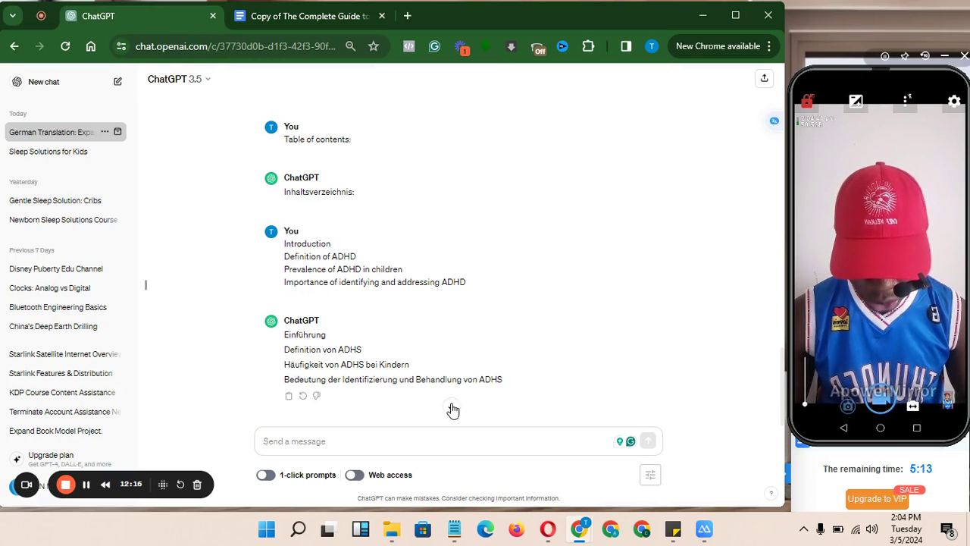
Try to replace the Introduction entries in the Google Docs table of contents with ChatGPT's German translation, and undo the paste
{"action": "left_click_drag", "start_coordinate": [510, 380], "coordinate": [278, 338]}
{"action": "key", "text": "ctrl+c"}
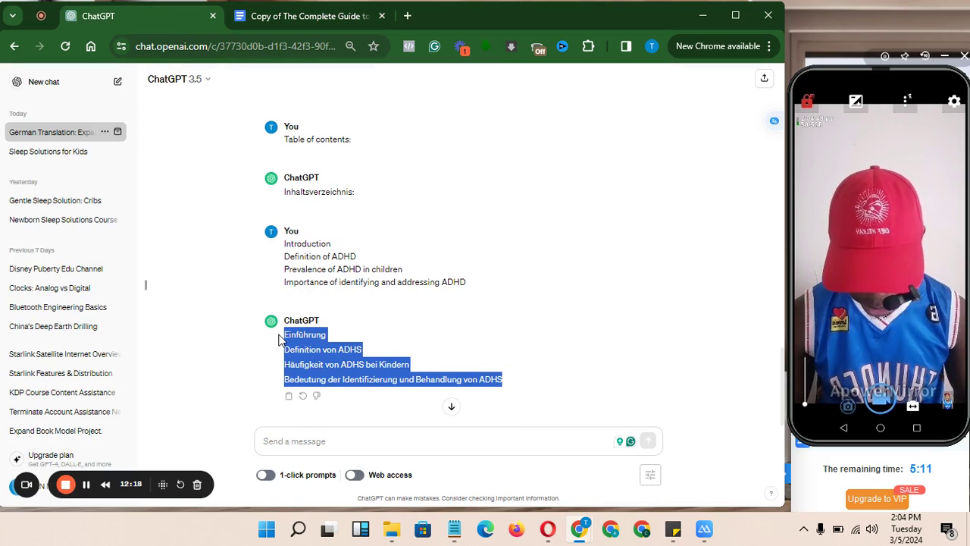
{"action": "left_click", "coordinate": [278, 29]}
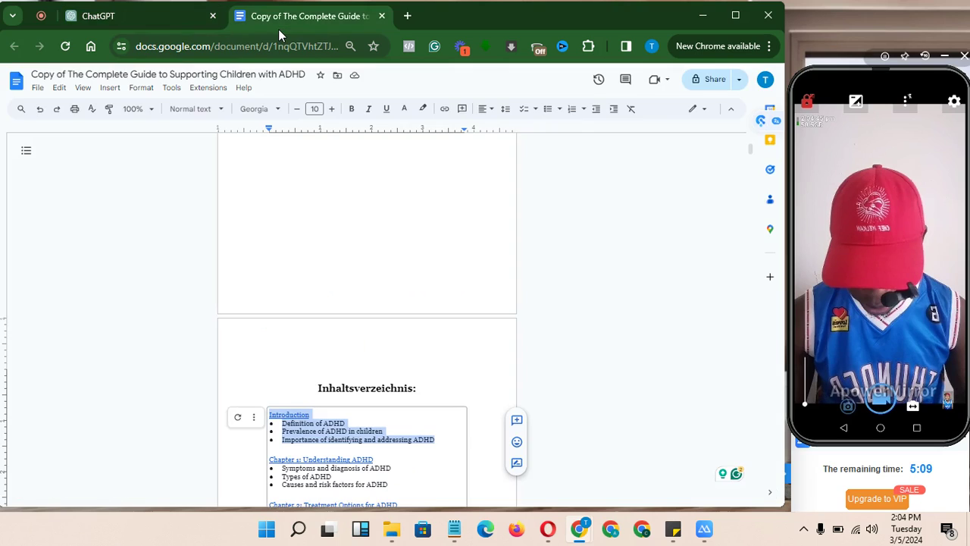
{"action": "key", "text": "ctrl+v"}
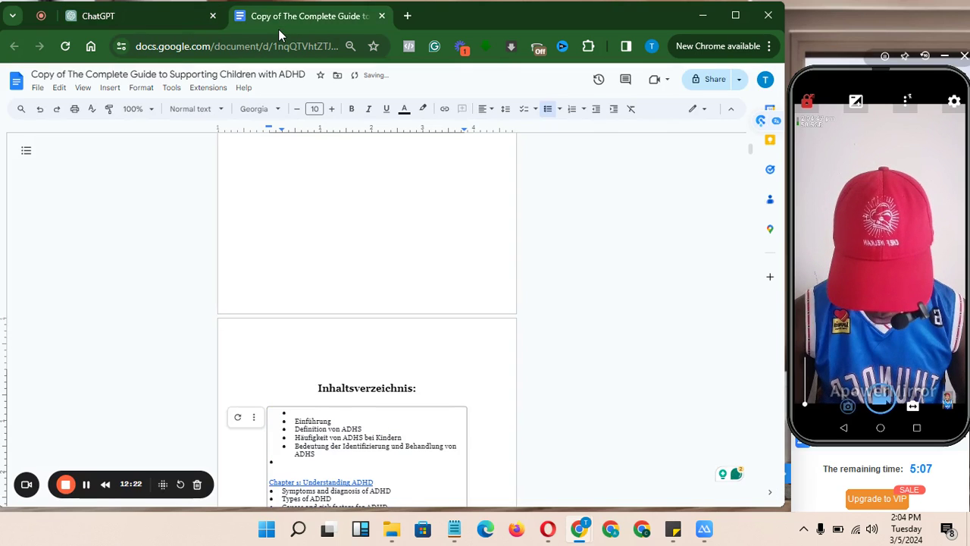
{"action": "key", "text": "ctrl+z"}
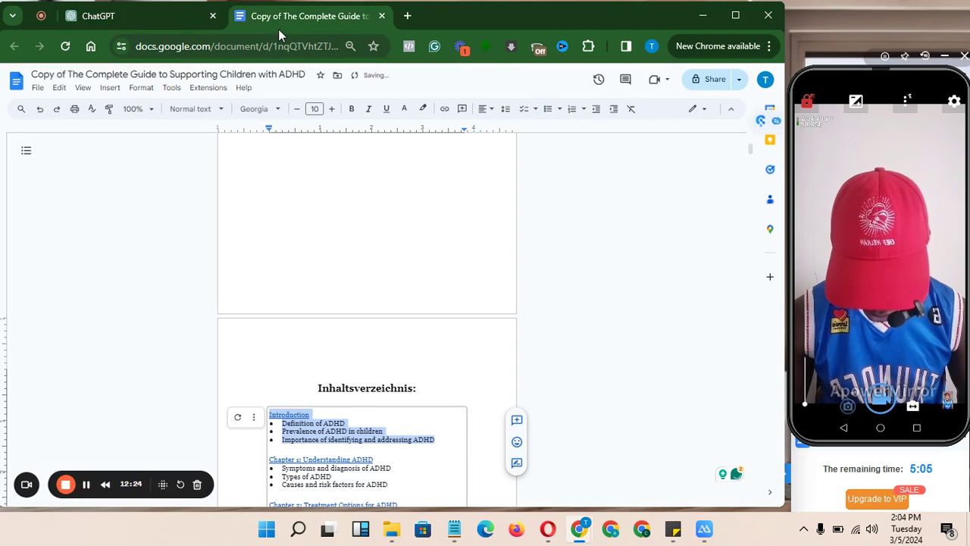
{"action": "left_click", "coordinate": [316, 414]}
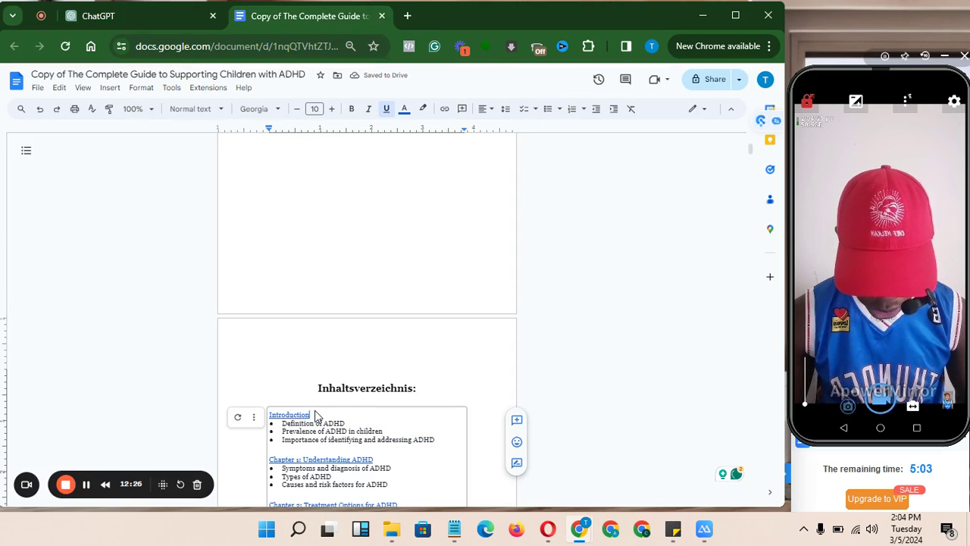
{"action": "double_click", "coordinate": [316, 415]}
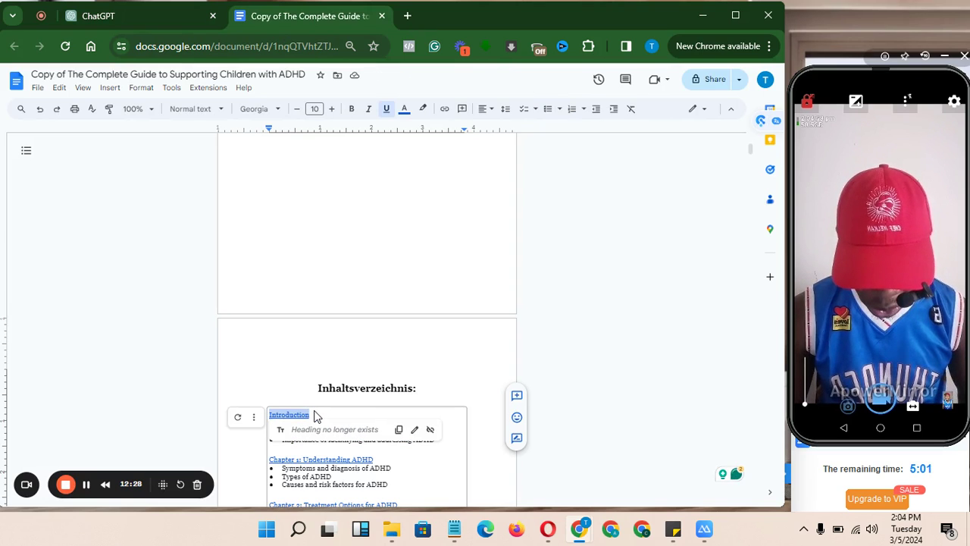
{"action": "left_click", "coordinate": [418, 473]}
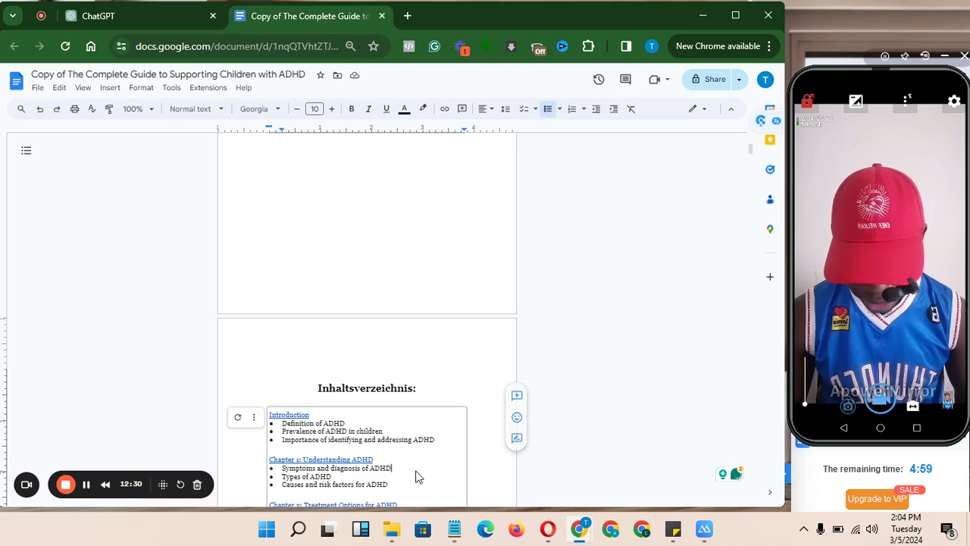
{"action": "left_click", "coordinate": [445, 445]}
{"action": "left_click_drag", "start_coordinate": [380, 445], "coordinate": [282, 427]}
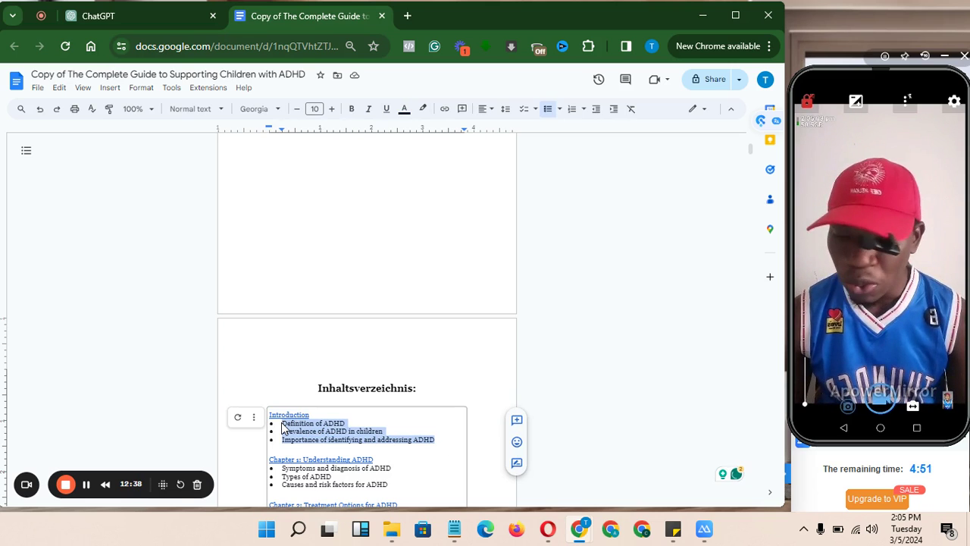
Look through the remaining table of contents entries down to the Introduction chapter page and place the text cursor at the end of its heading
{"action": "left_click", "coordinate": [450, 391]}
{"action": "key", "text": "Down"}
{"action": "key", "text": "Down"}
{"action": "key", "text": "Down"}
{"action": "key", "text": "Down"}
{"action": "key", "text": "Down"}
{"action": "key", "text": "Down"}
{"action": "key", "text": "Down"}
{"action": "key", "text": "Down"}
{"action": "key", "text": "Down"}
{"action": "key", "text": "Down"}
{"action": "key", "text": "Down"}
{"action": "key", "text": "Down"}
{"action": "key", "text": "Down"}
{"action": "key", "text": "Down"}
{"action": "key", "text": "Down"}
{"action": "key", "text": "Down"}
{"action": "key", "text": "Down"}
{"action": "key", "text": "Down"}
{"action": "key", "text": "Down"}
{"action": "key", "text": "Down"}
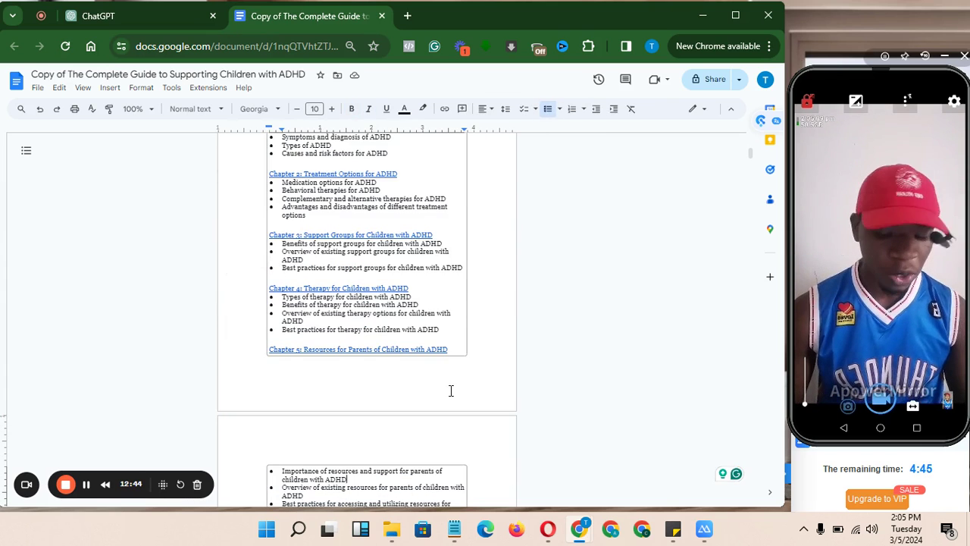
{"action": "key", "text": "Down"}
{"action": "key", "text": "Down"}
{"action": "key", "text": "Down"}
{"action": "key", "text": "Down"}
{"action": "key", "text": "Down"}
{"action": "key", "text": "Down"}
{"action": "key", "text": "Down"}
{"action": "key", "text": "Down"}
{"action": "key", "text": "Down"}
{"action": "key", "text": "Down"}
{"action": "key", "text": "Down"}
{"action": "key", "text": "Down"}
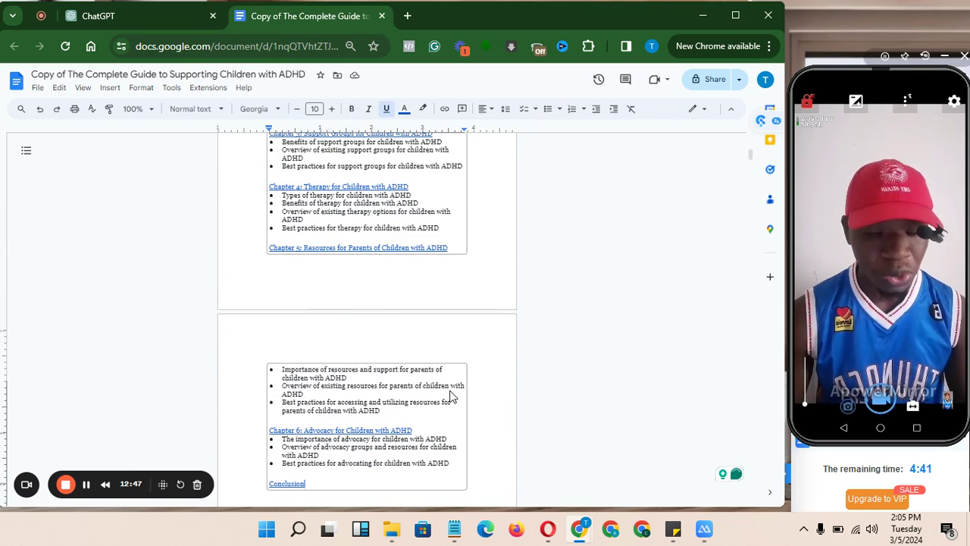
{"action": "key", "text": "Down"}
{"action": "key", "text": "Down"}
{"action": "key", "text": "Down"}
{"action": "key", "text": "Down"}
{"action": "key", "text": "Down"}
{"action": "key", "text": "Down"}
{"action": "key", "text": "Down"}
{"action": "key", "text": "Down"}
{"action": "key", "text": "Down"}
{"action": "key", "text": "Down"}
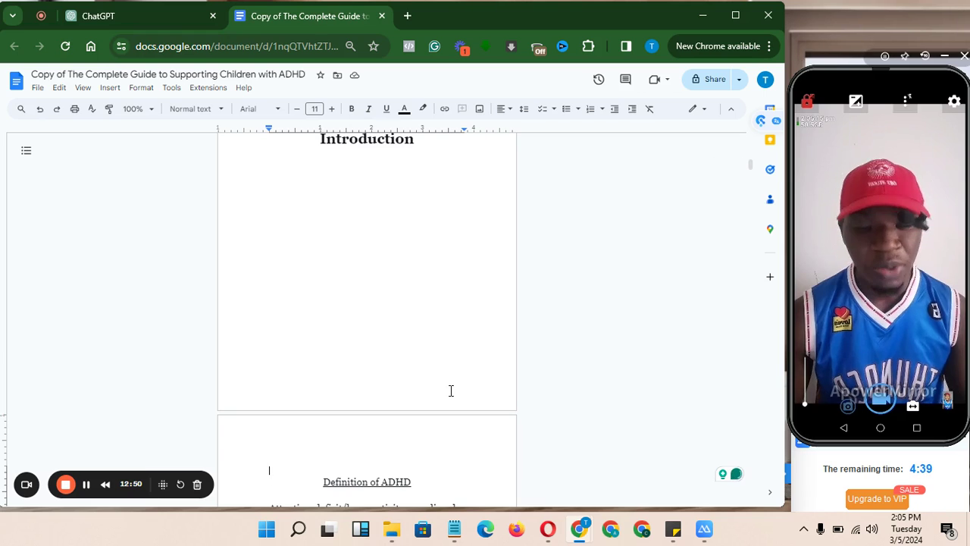
{"action": "left_click", "coordinate": [451, 390]}
{"action": "key", "text": "Up"}
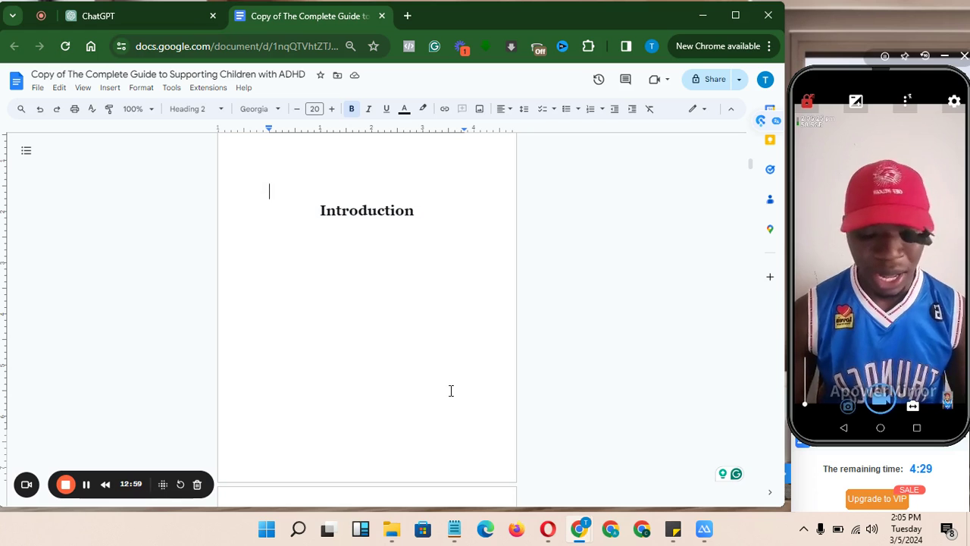
{"action": "key", "text": "Down"}
{"action": "key", "text": "End"}
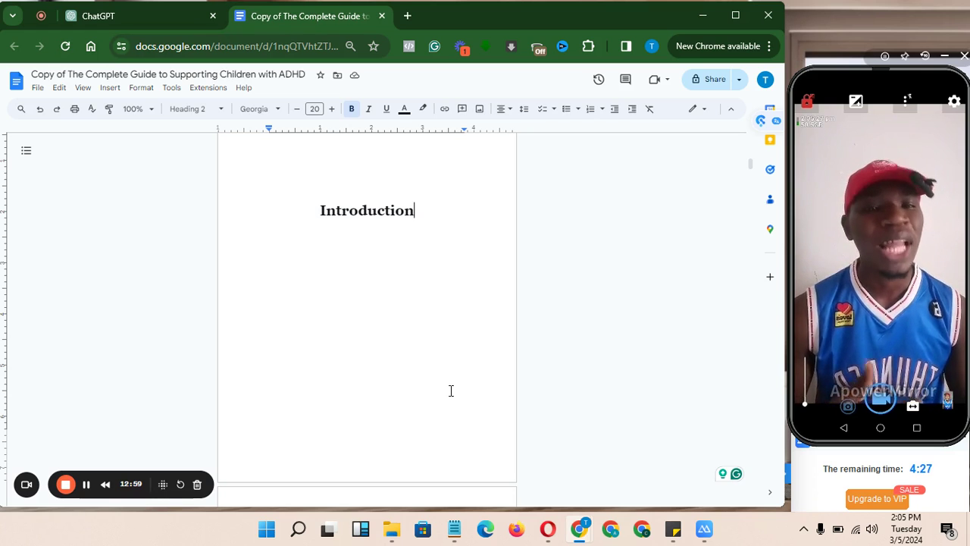